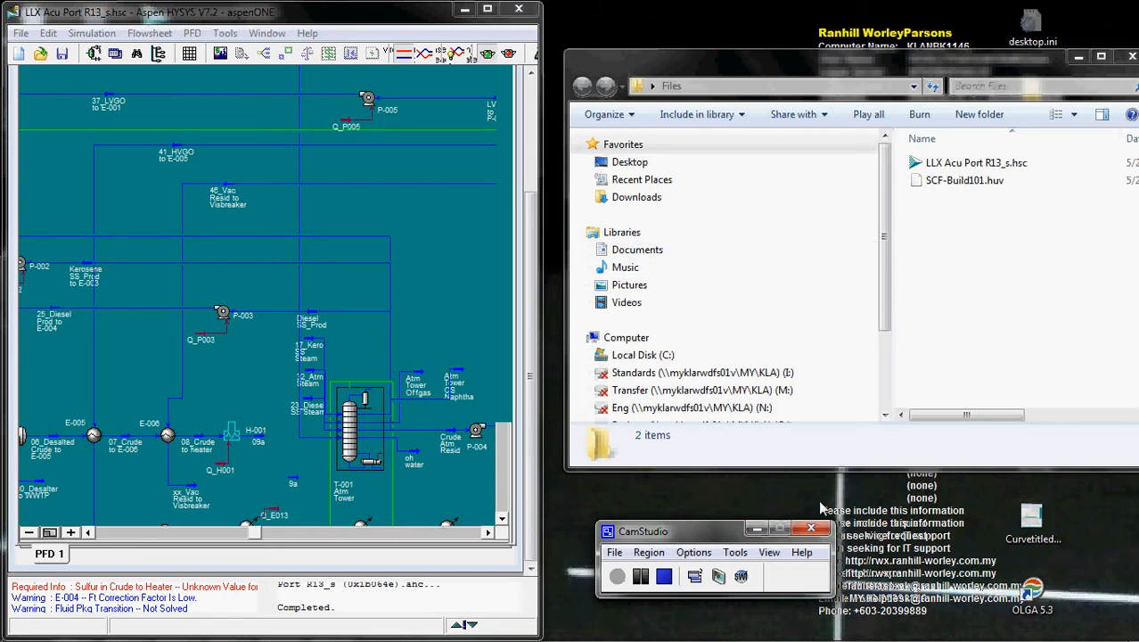
left_click(892, 178)
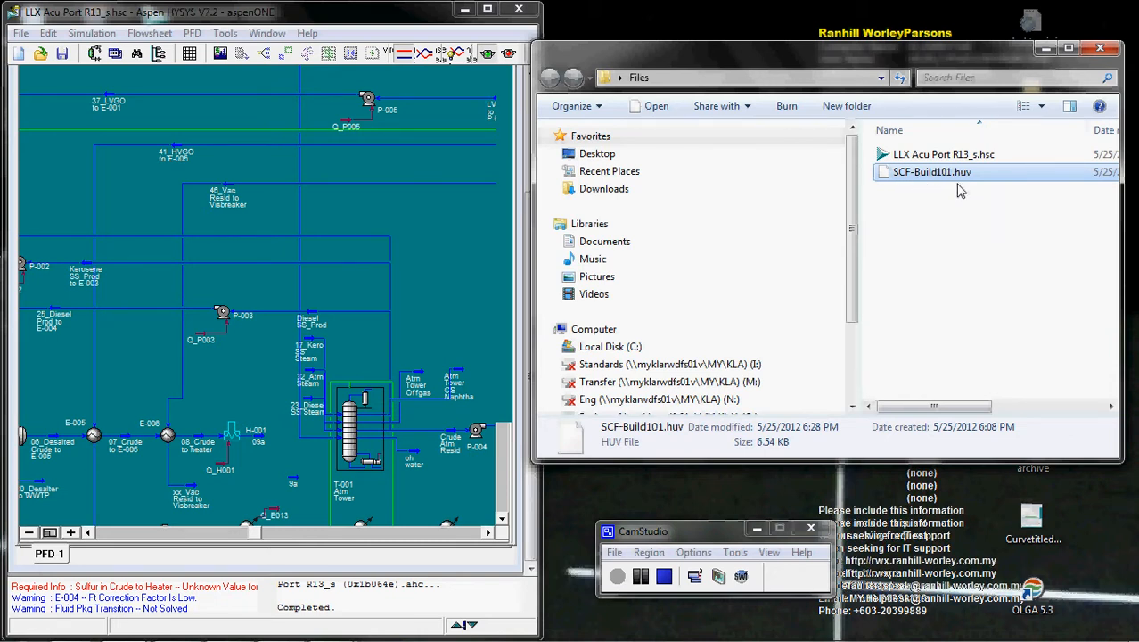
left_click(976, 241)
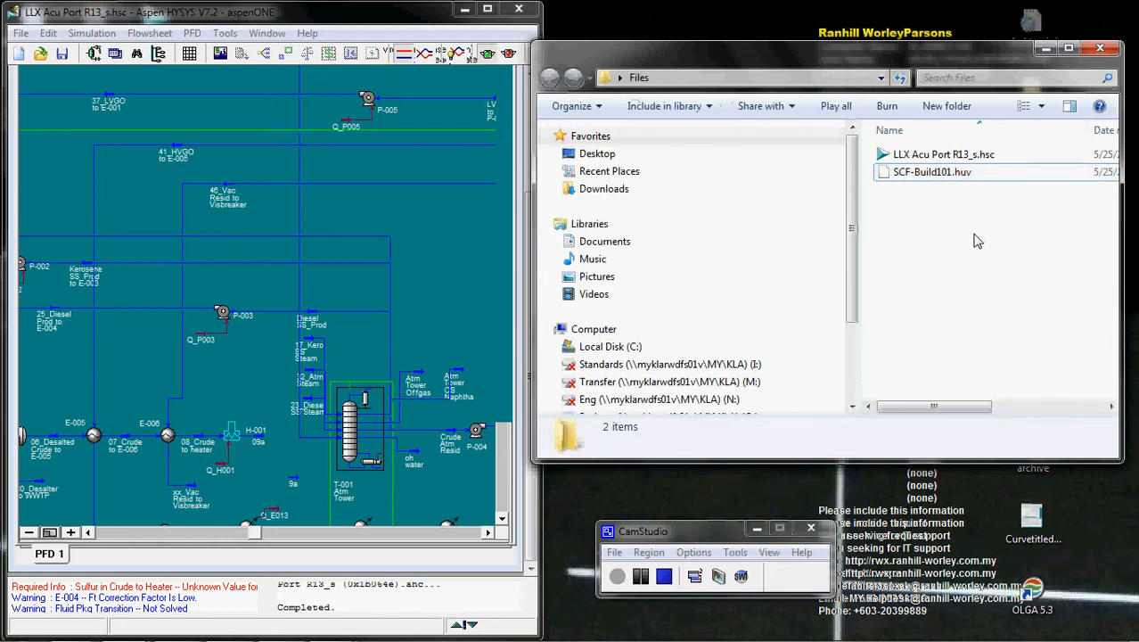
Examine the component mass flows in the composition of the 08_Crude to heater stream, and close the stream view
left_click(196, 406)
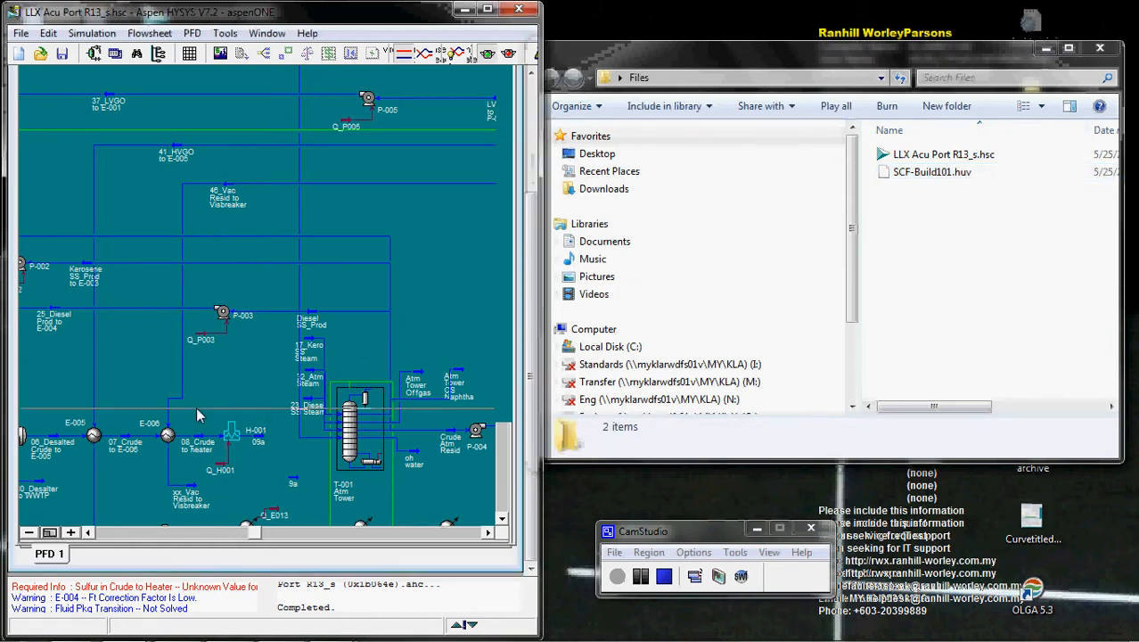
double_click(202, 443)
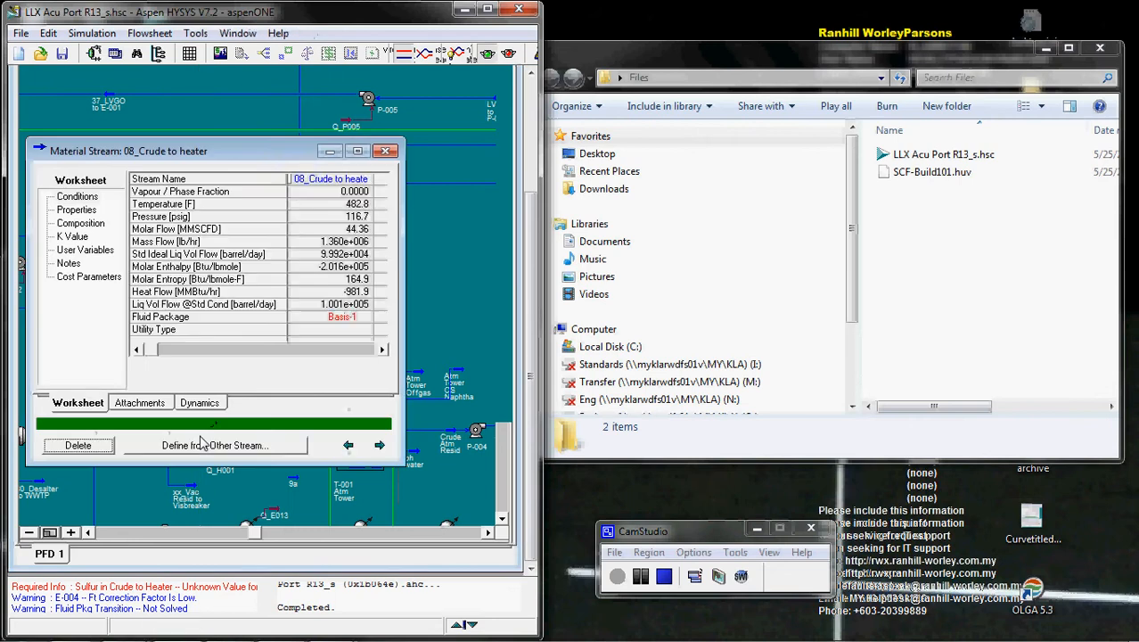
left_click(84, 227)
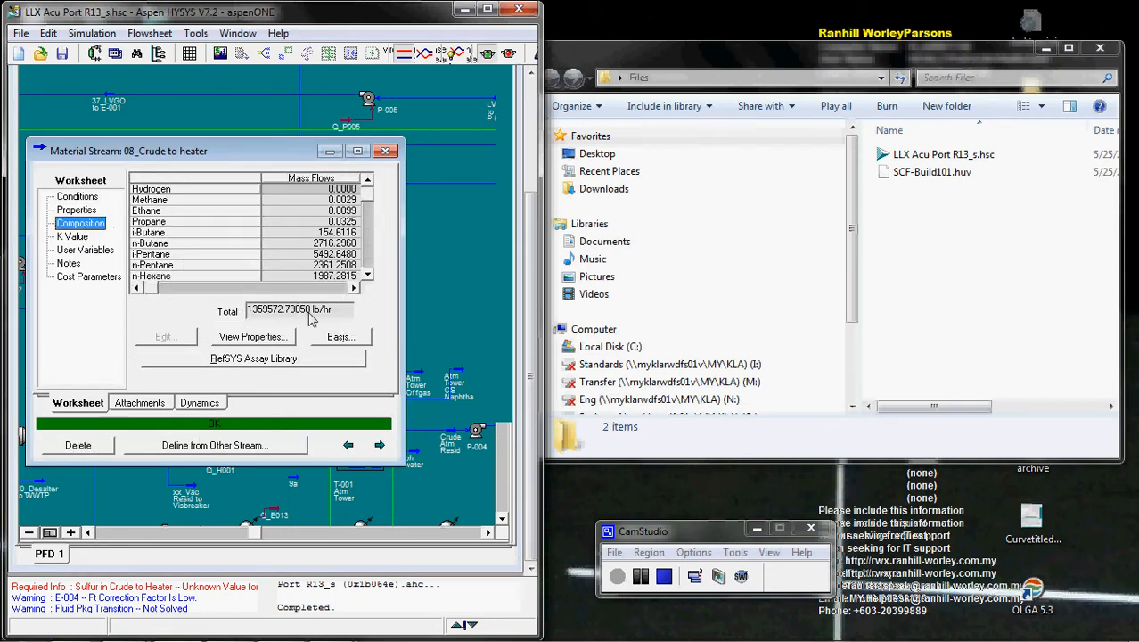
left_click(370, 278)
left_click(371, 278)
left_click(371, 278)
left_click(371, 278)
left_click(371, 278)
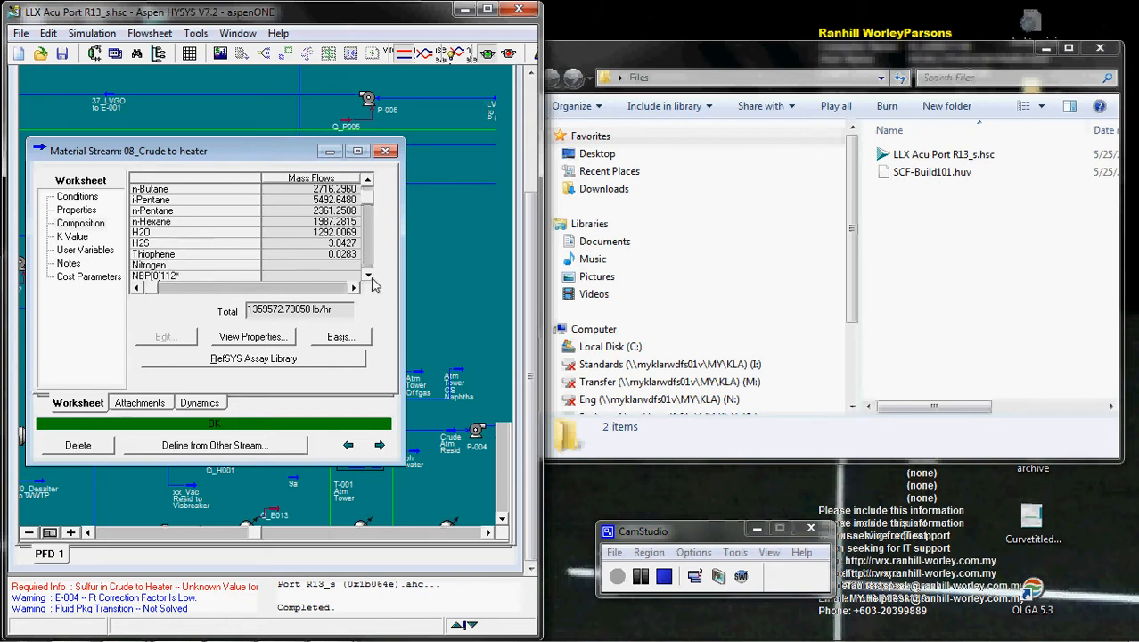
left_click(370, 278)
left_click(371, 278)
left_click(371, 278)
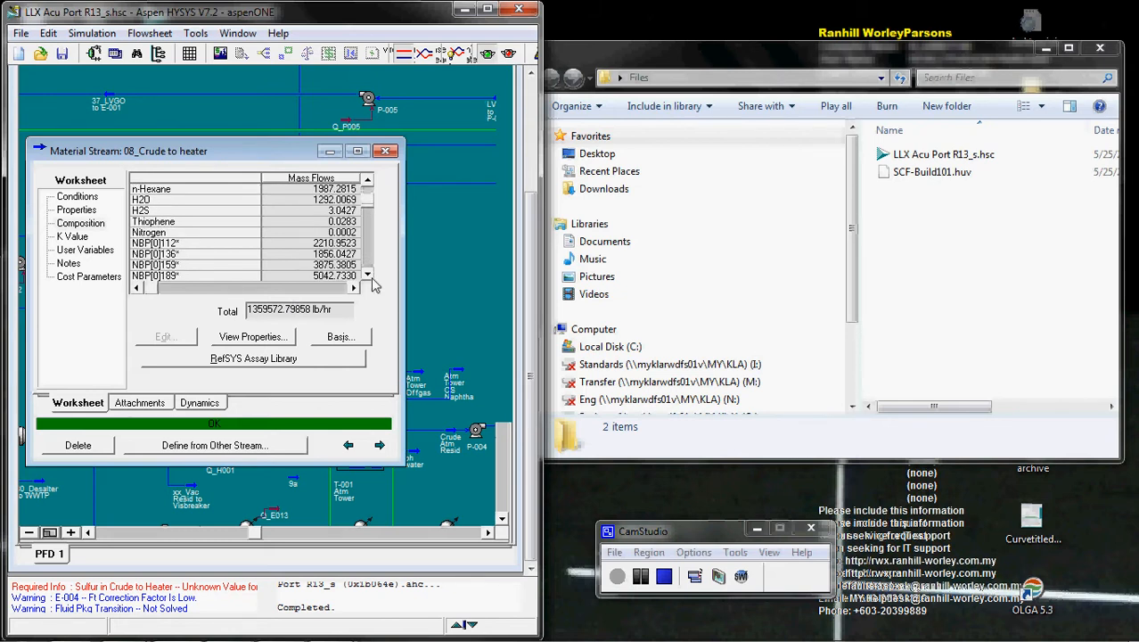
left_click(388, 153)
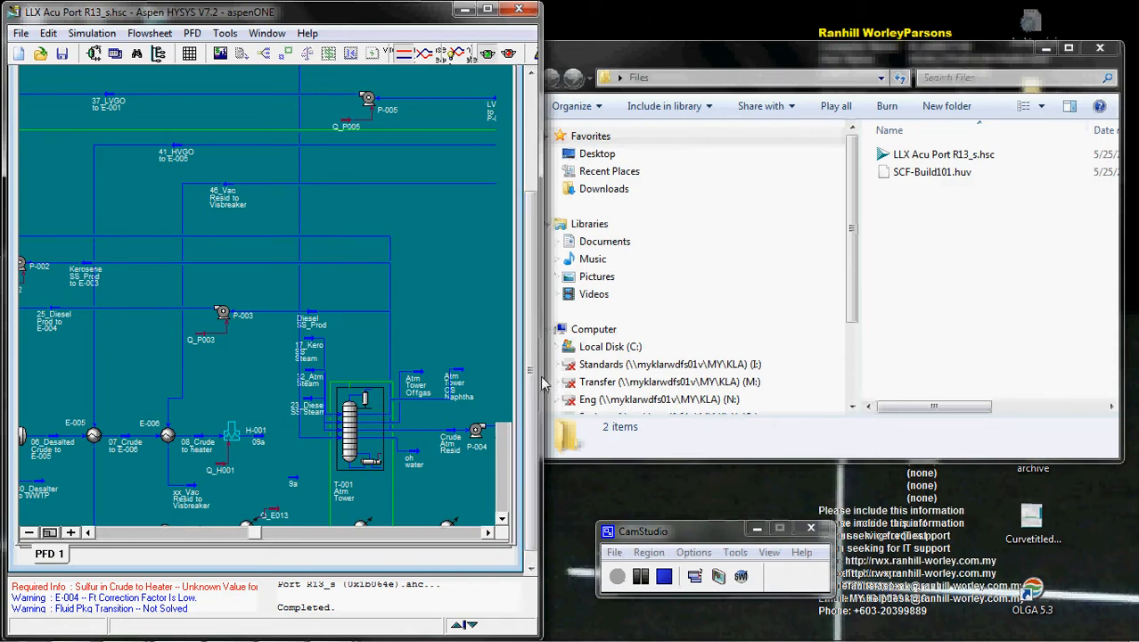
Select SCF-Build101.huv from the desktop's Files folder as the file for importing and exporting user variables
left_click_drag(542, 383, 527, 410)
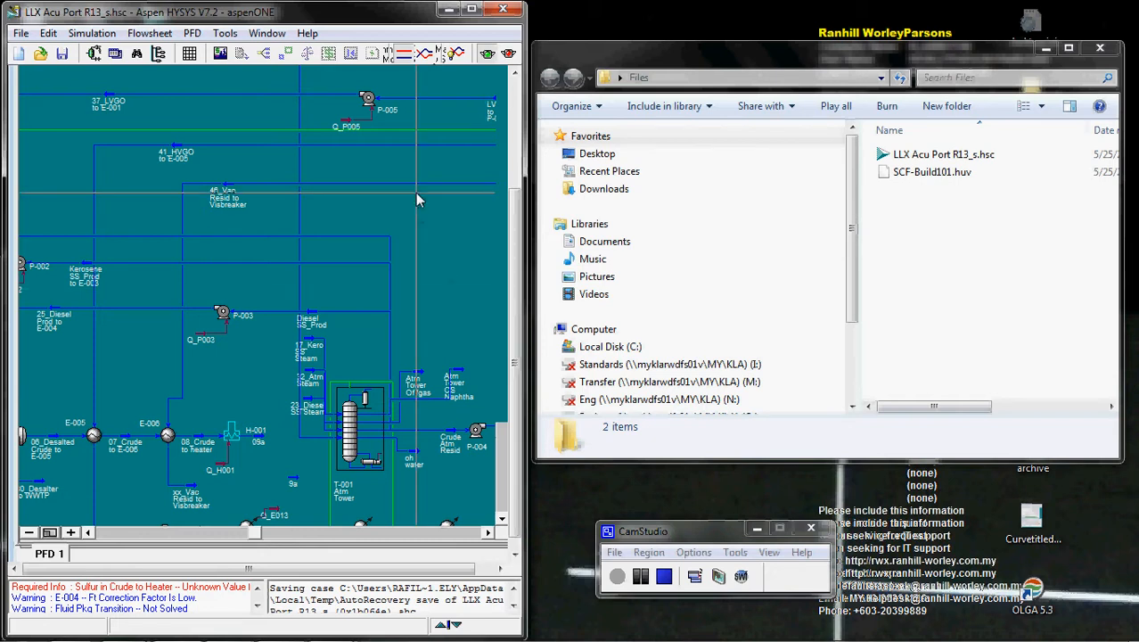
left_click(105, 34)
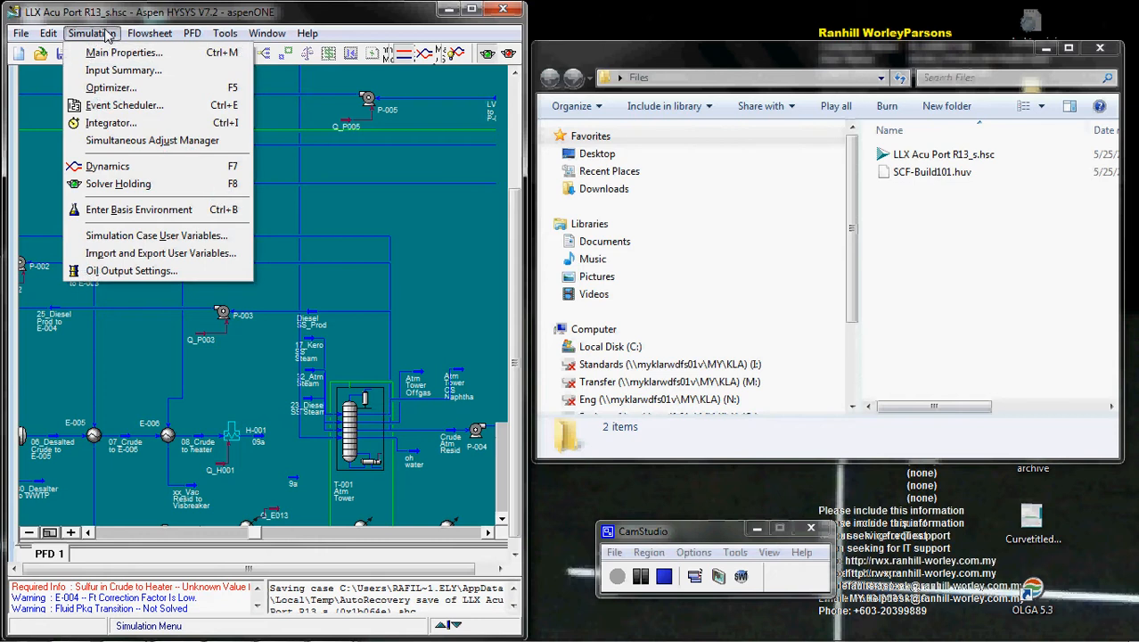
left_click(157, 254)
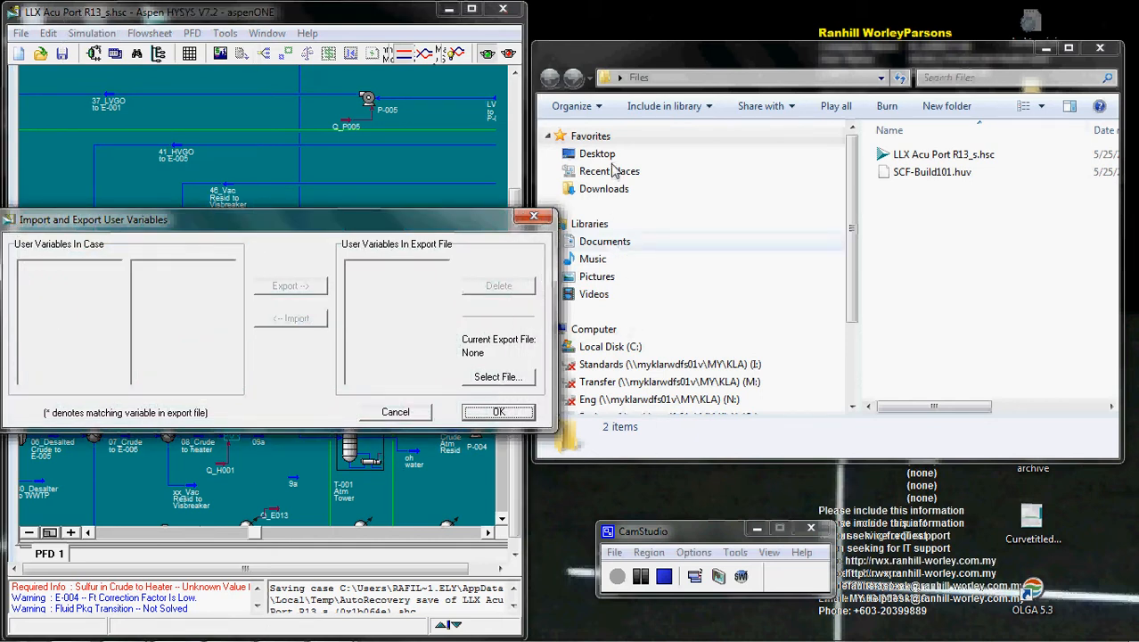
left_click(498, 377)
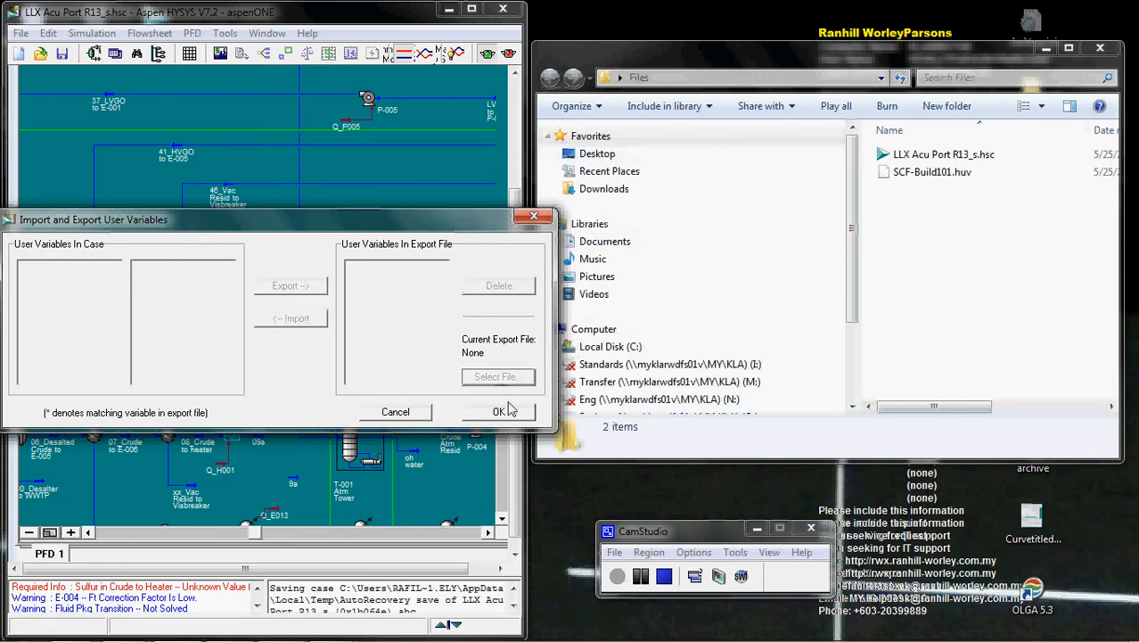
left_click(75, 114)
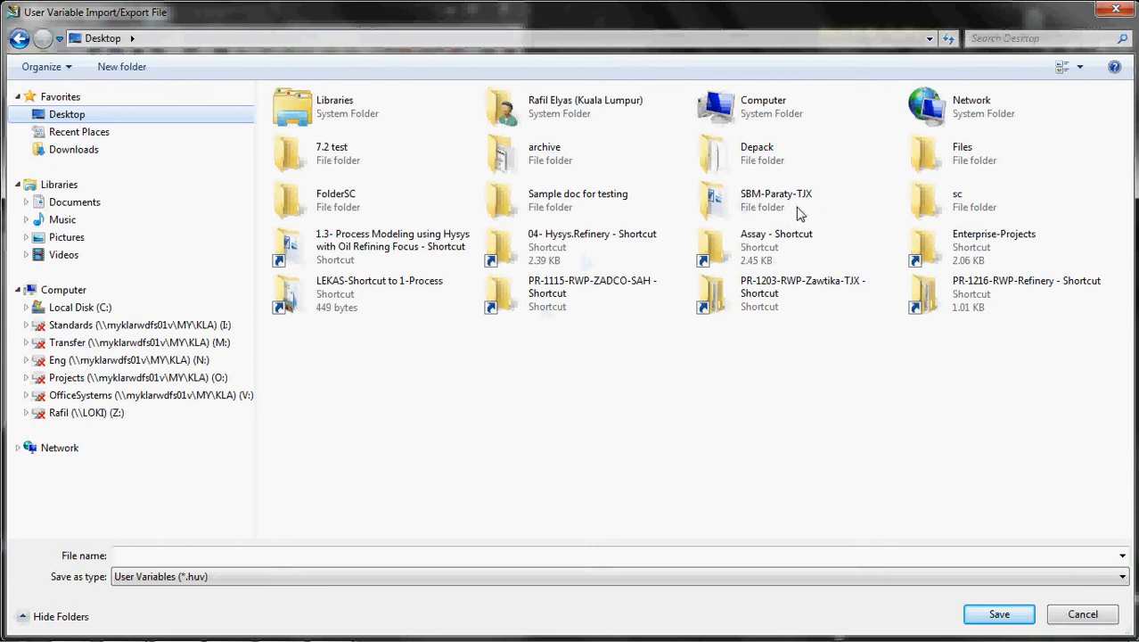
double_click(948, 165)
left_click(315, 141)
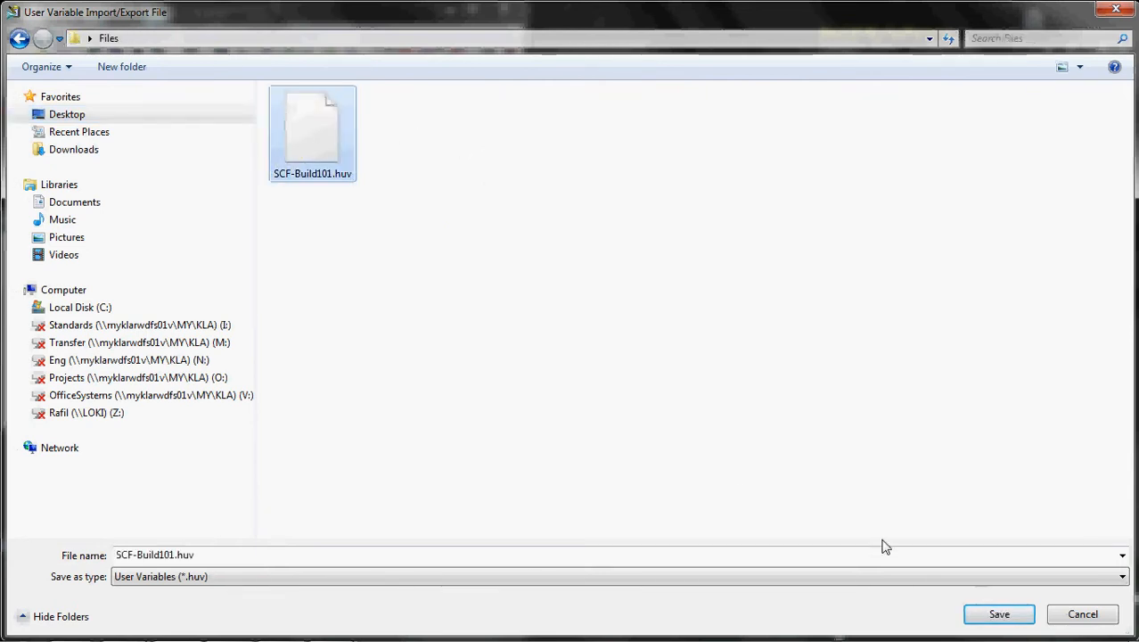
left_click(998, 615)
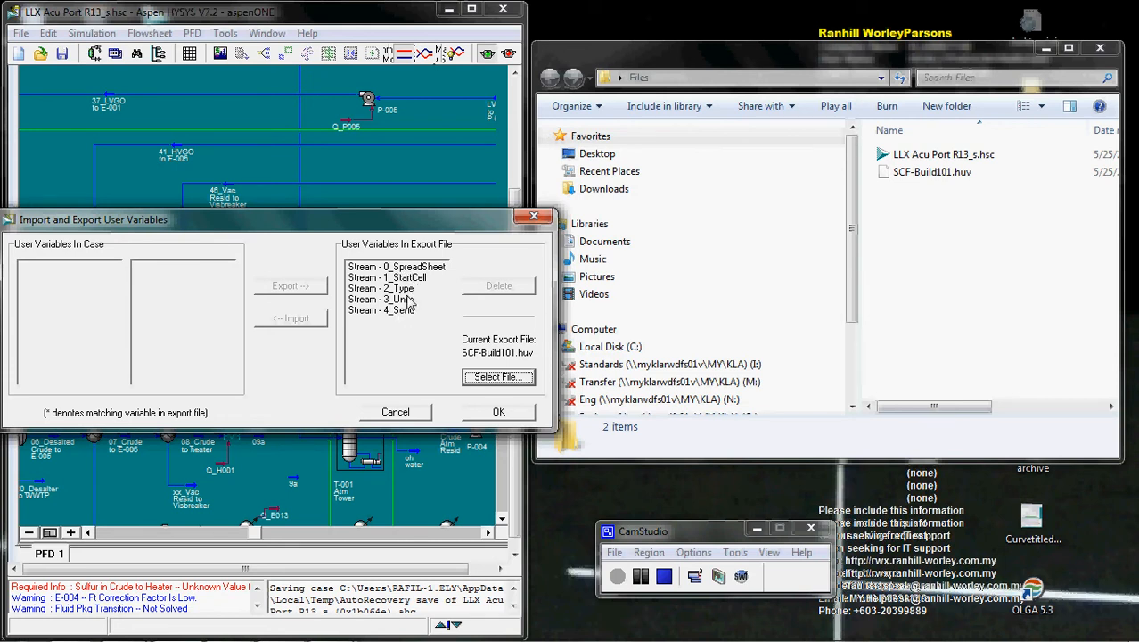
Import all five stream user variables, 0_SpreadSheet through 4_Send, into the case and accept the dialog
left_click(402, 268)
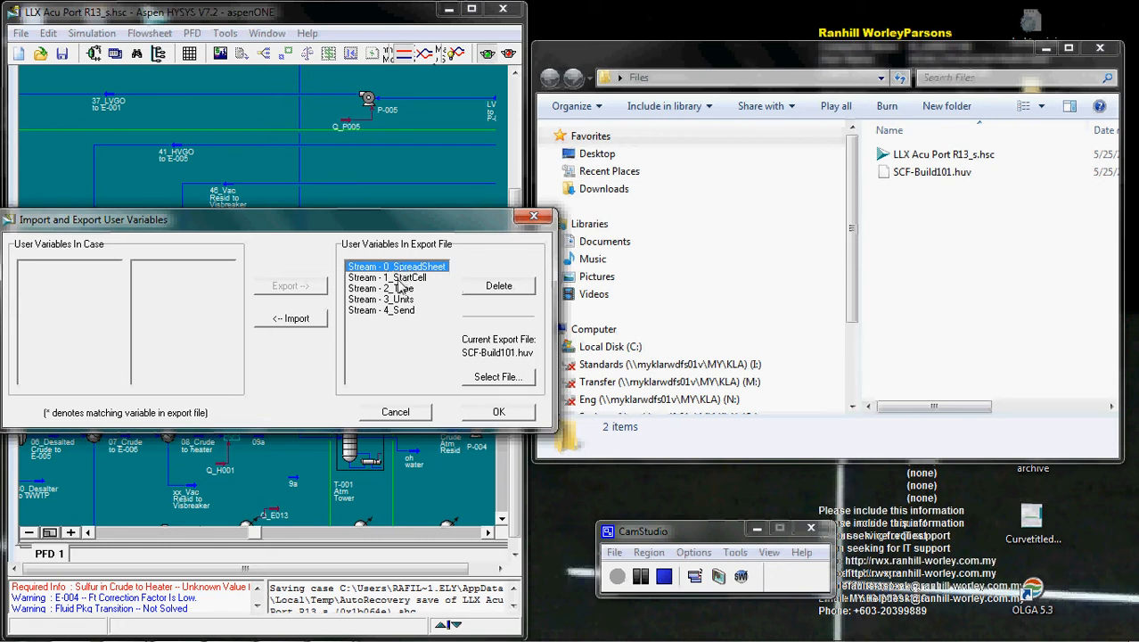
left_click_drag(395, 276, 392, 312)
left_click(400, 274)
left_click_drag(402, 270, 403, 319)
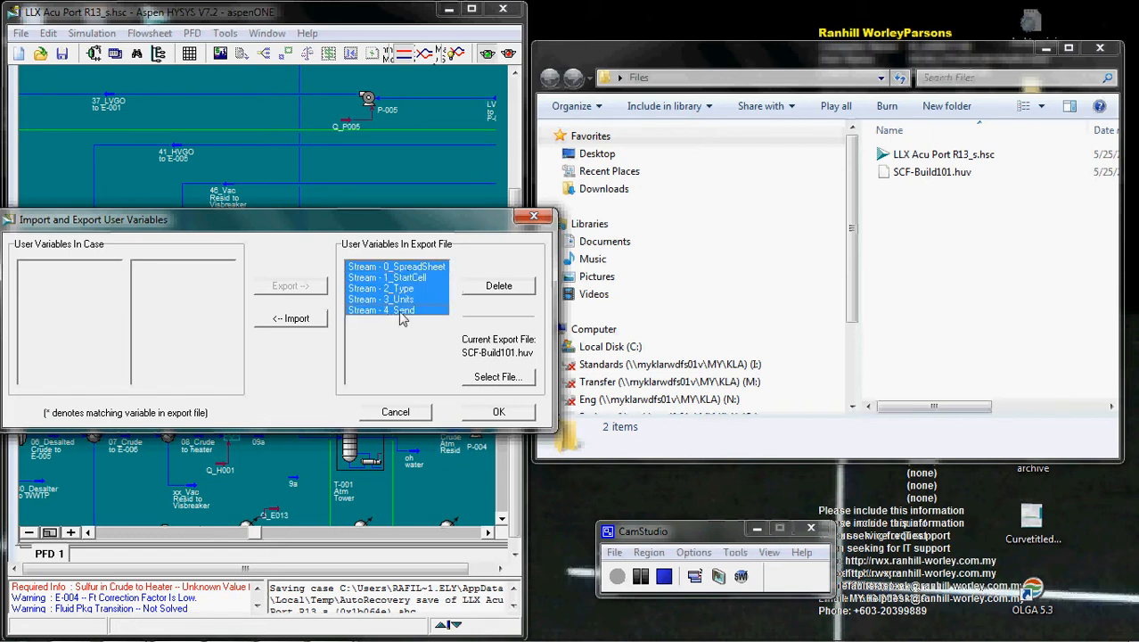
left_click(309, 327)
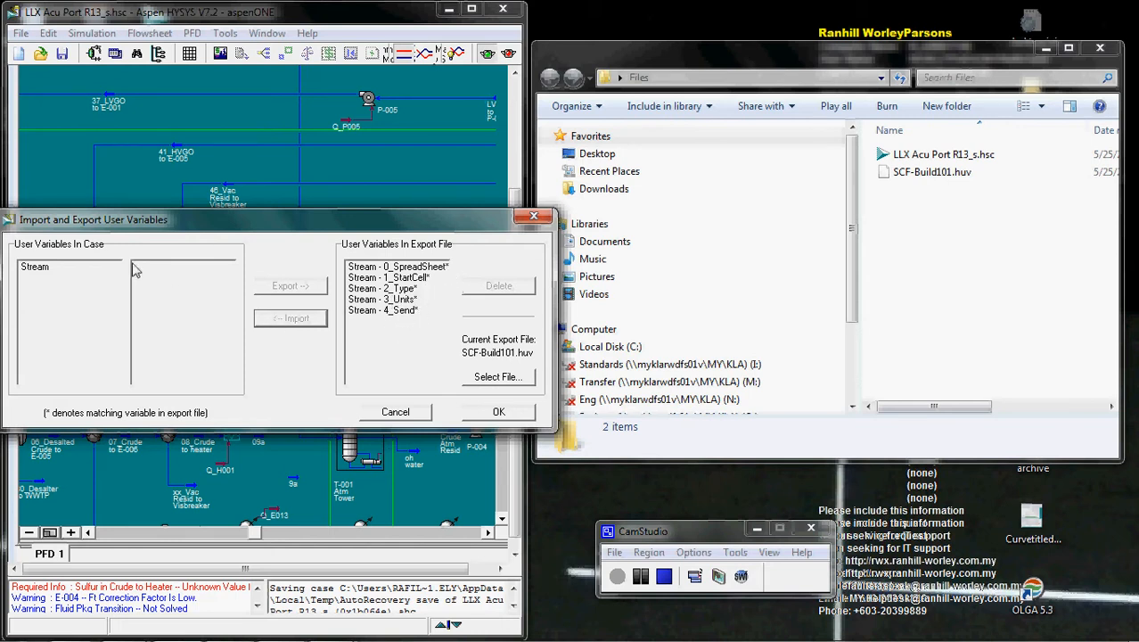
left_click(50, 273)
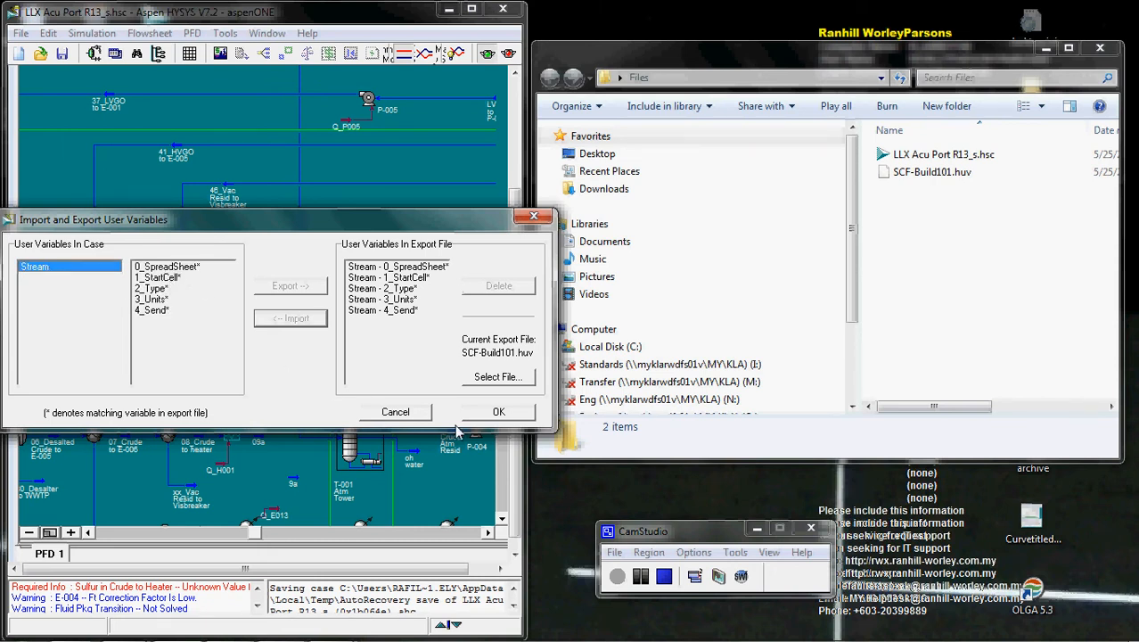
left_click(497, 414)
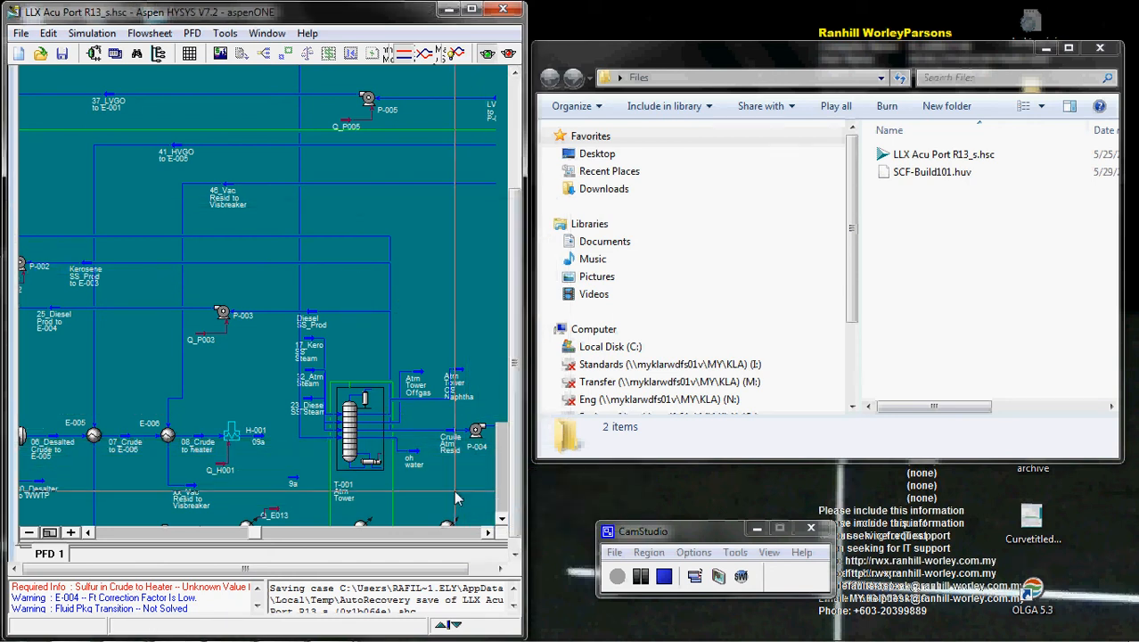
Open the user variables of the 08_Crude to heater stream and show their enabling checkboxes
mouse_move(207, 442)
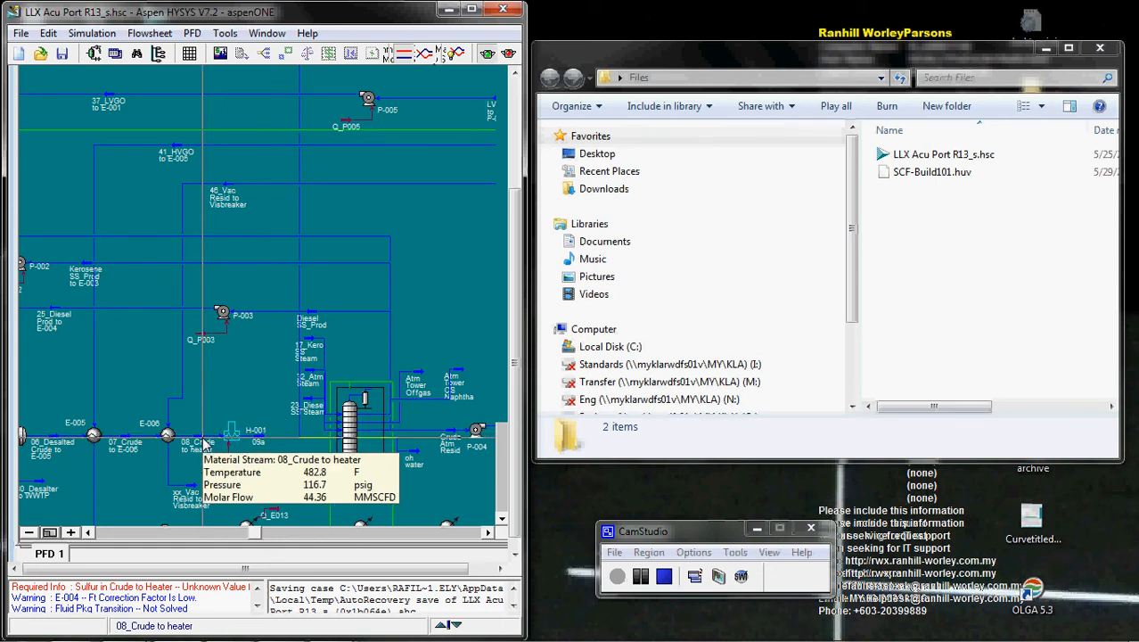
left_click(206, 442)
double_click(206, 442)
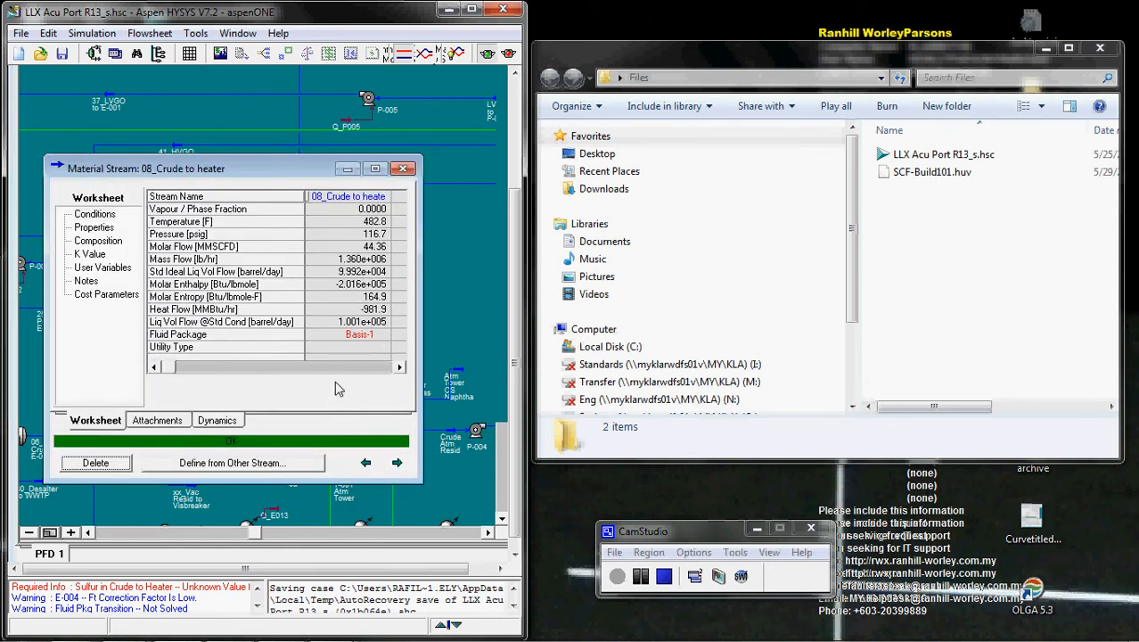
left_click(125, 269)
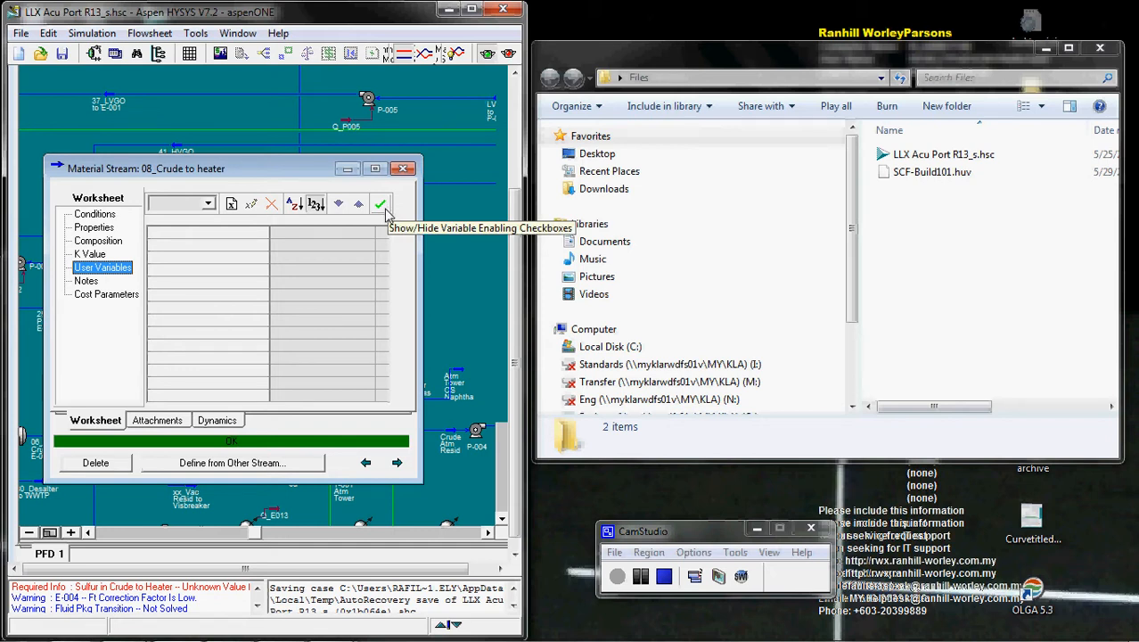
left_click_drag(526, 244, 1130, 320)
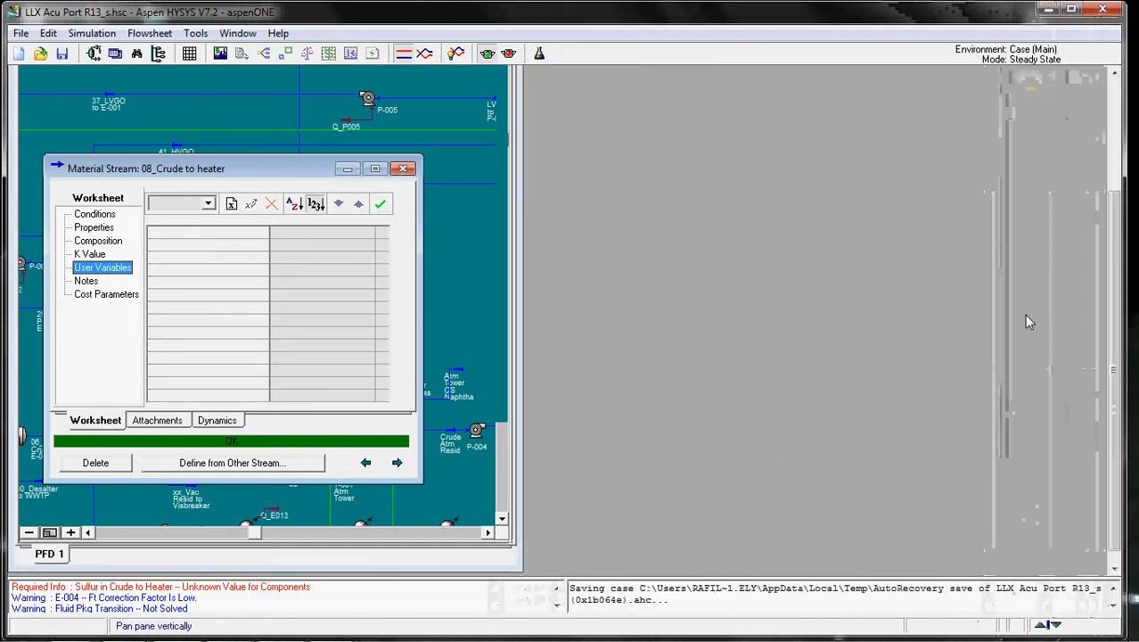
left_click(384, 204)
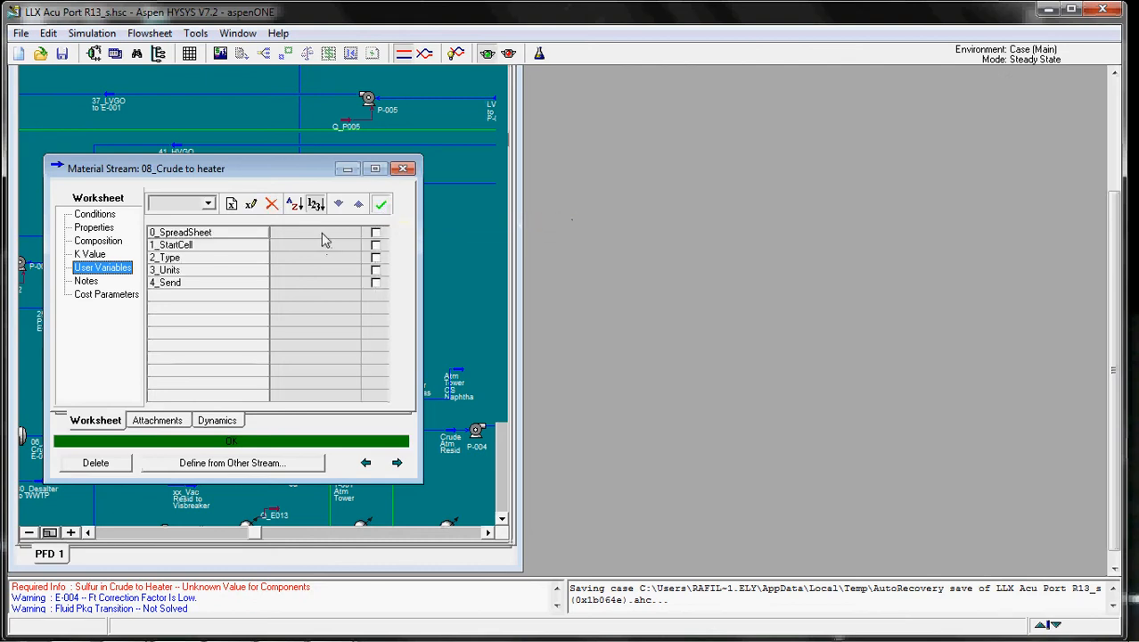
Enable the user variables 0_SpreadSheet, 1_StartCell, 2_Type, 3_Units and 4_Send for the 08_Crude to heater stream
left_click(375, 231)
left_click(375, 245)
left_click(376, 257)
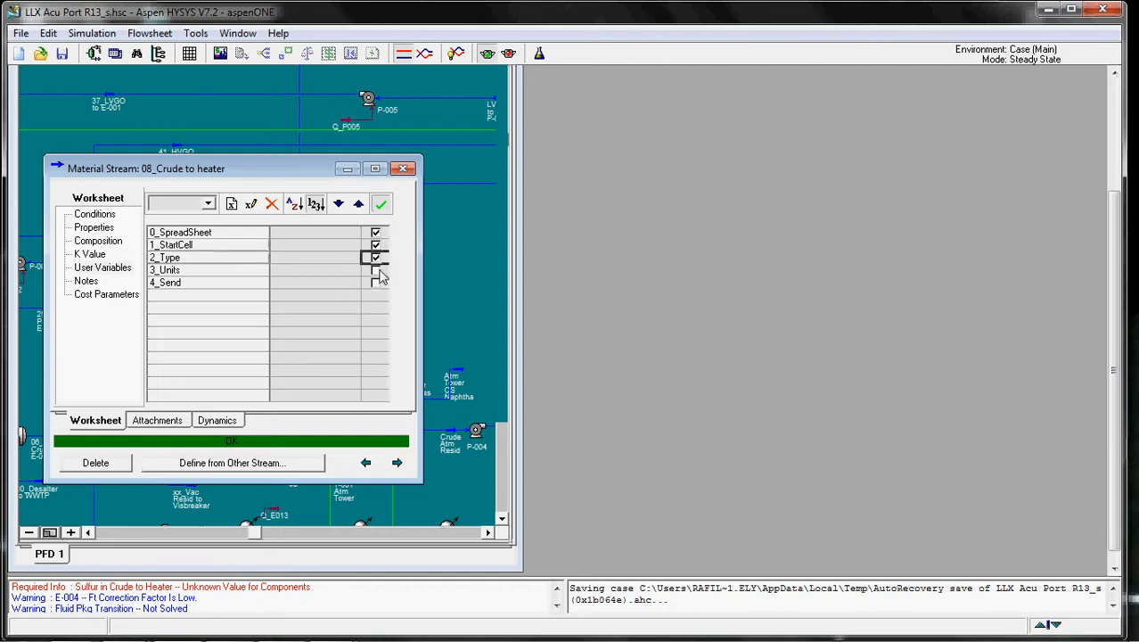
left_click(375, 269)
left_click(375, 281)
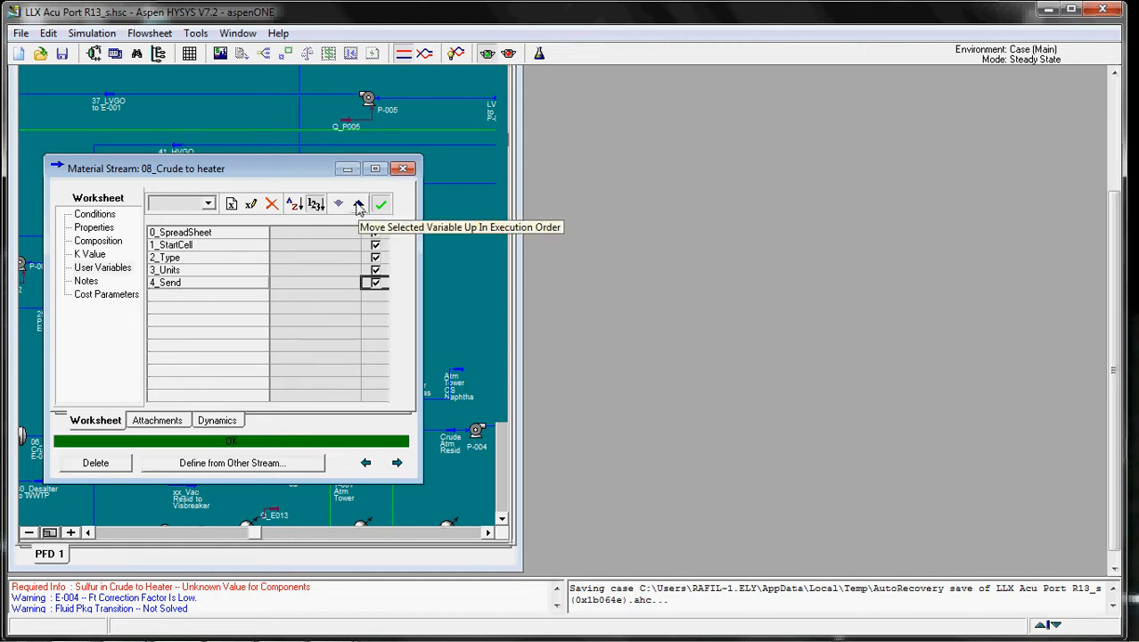
left_click(333, 263)
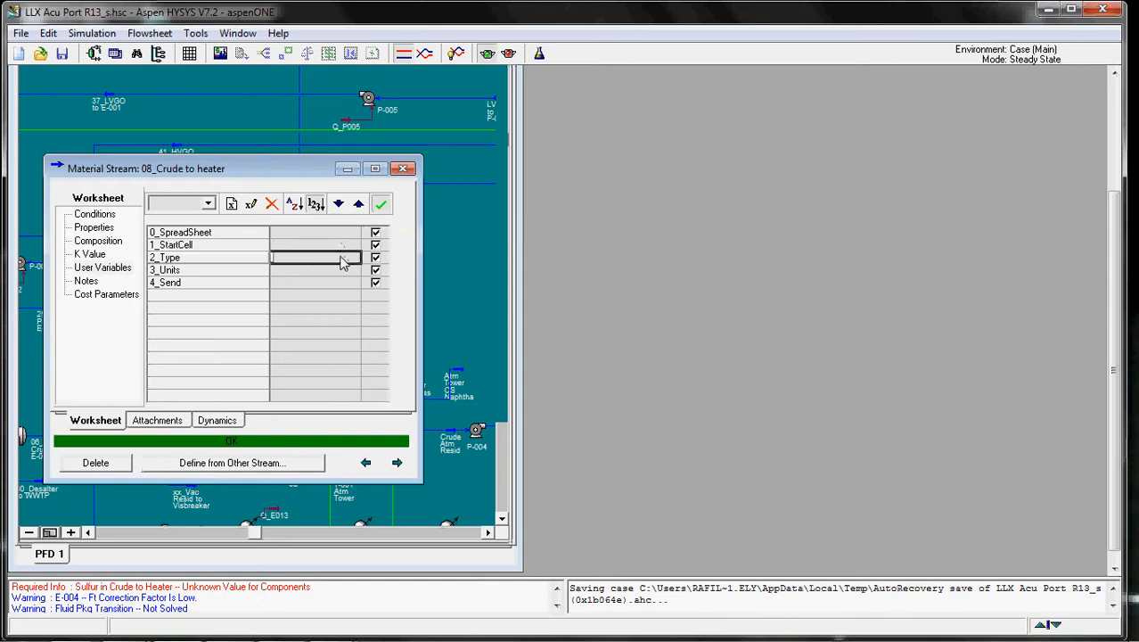
left_click(283, 232)
left_click(290, 244)
left_click(299, 259)
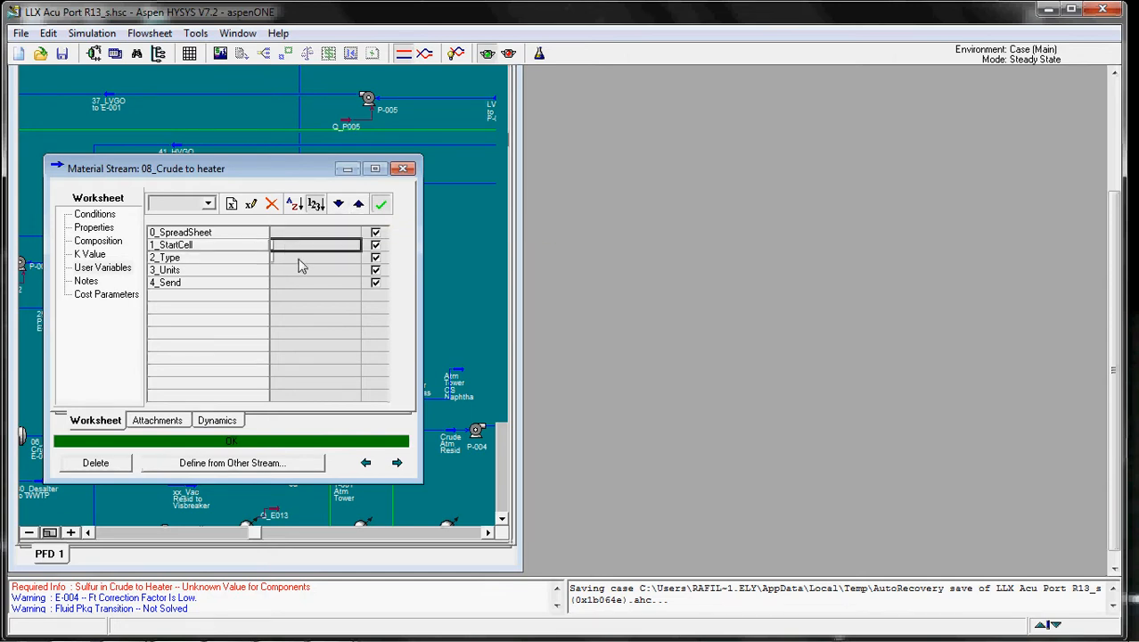
left_click(305, 269)
left_click(309, 283)
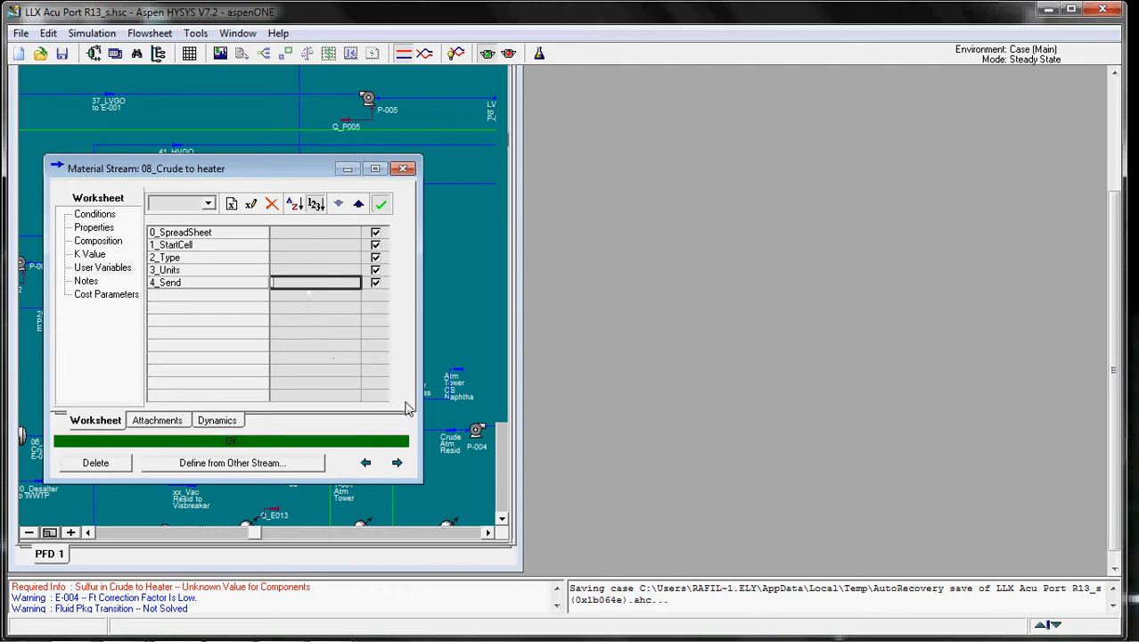
Widen the flowsheet window and place a new spreadsheet on it in the empty area above the T-001 Atm Tower
left_click_drag(518, 321, 686, 321)
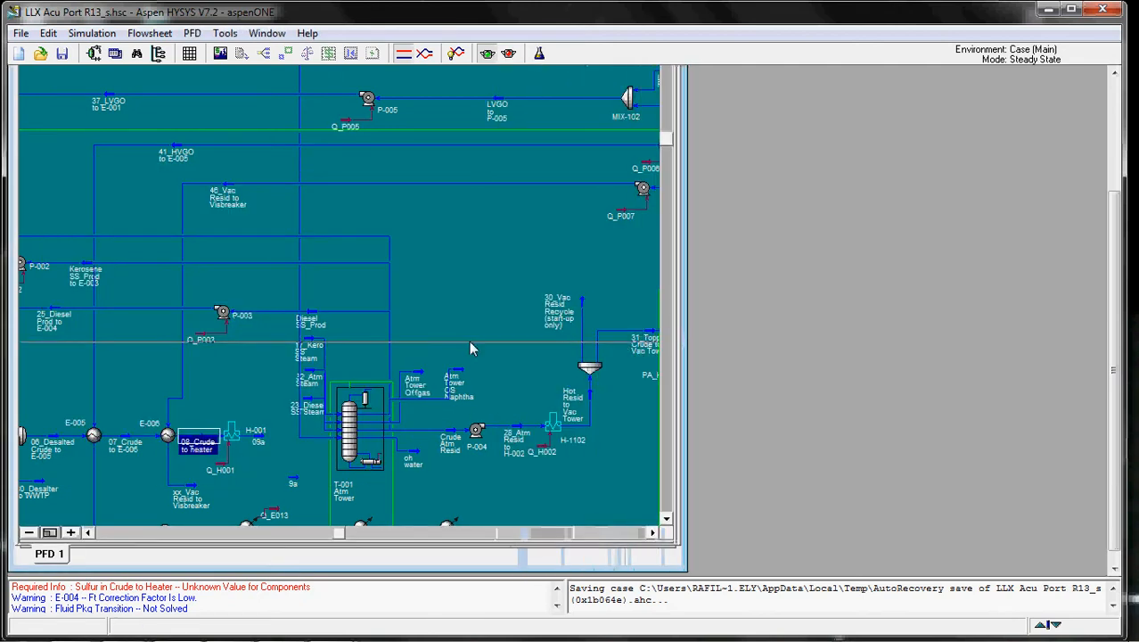
double_click(204, 447)
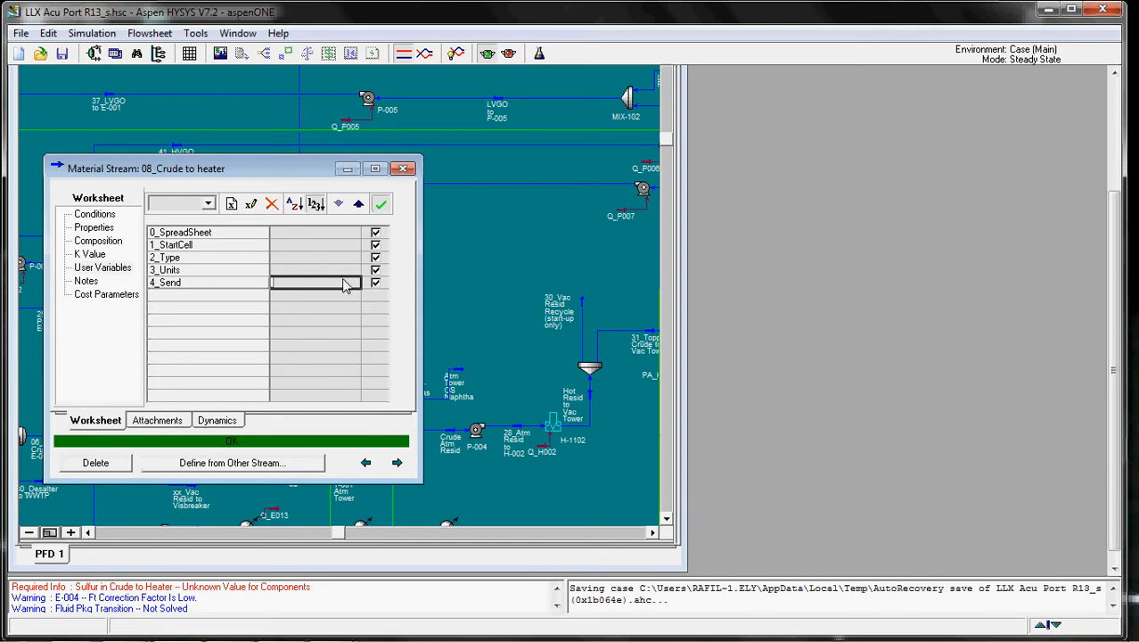
key("F4")
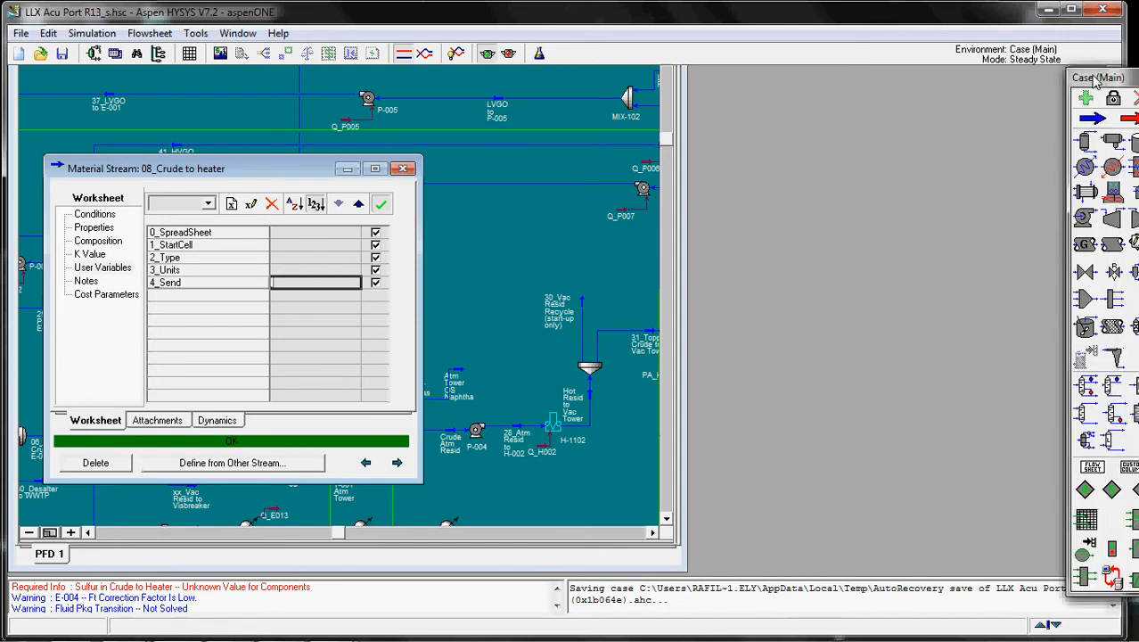
left_click_drag(1096, 81, 979, 55)
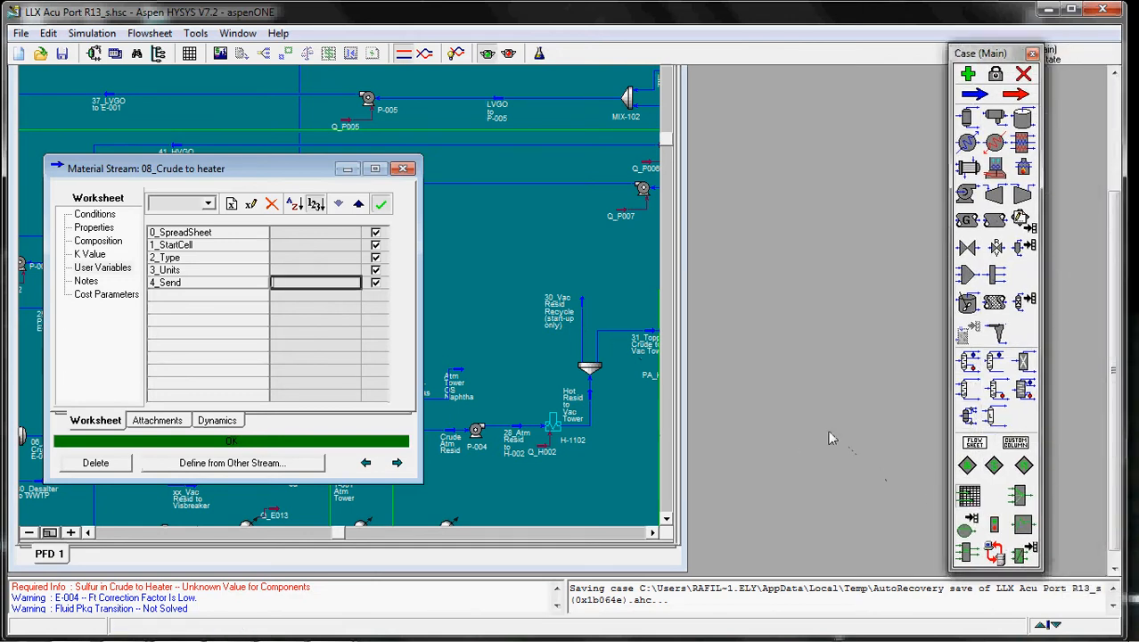
left_click(499, 268)
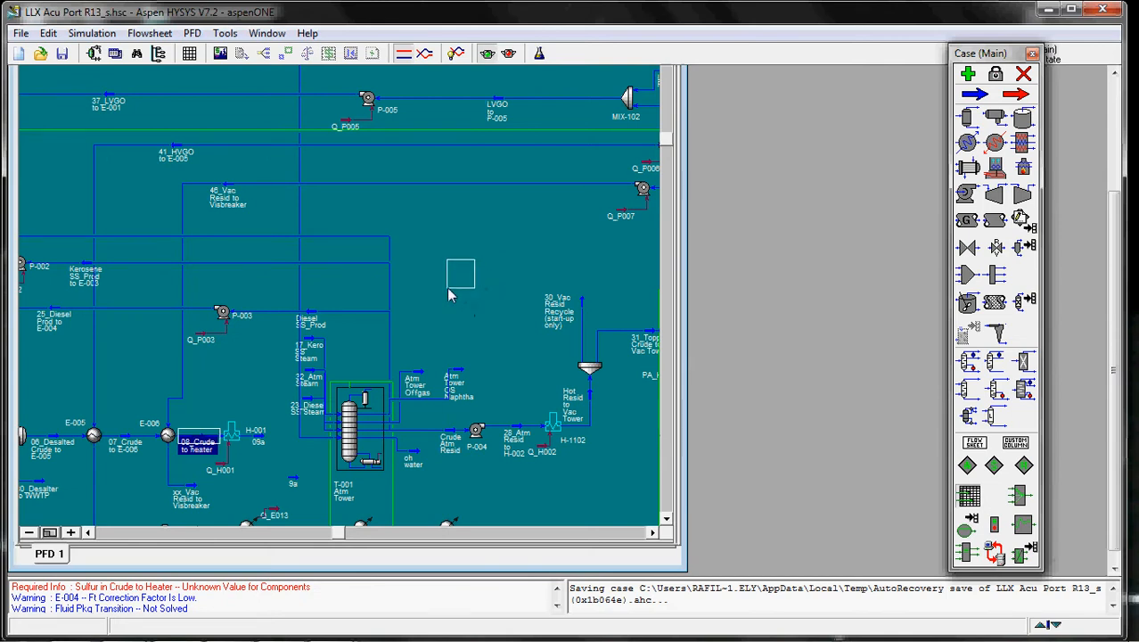
left_click(450, 292)
Open the new spreadsheet and name it Calc
double_click(460, 270)
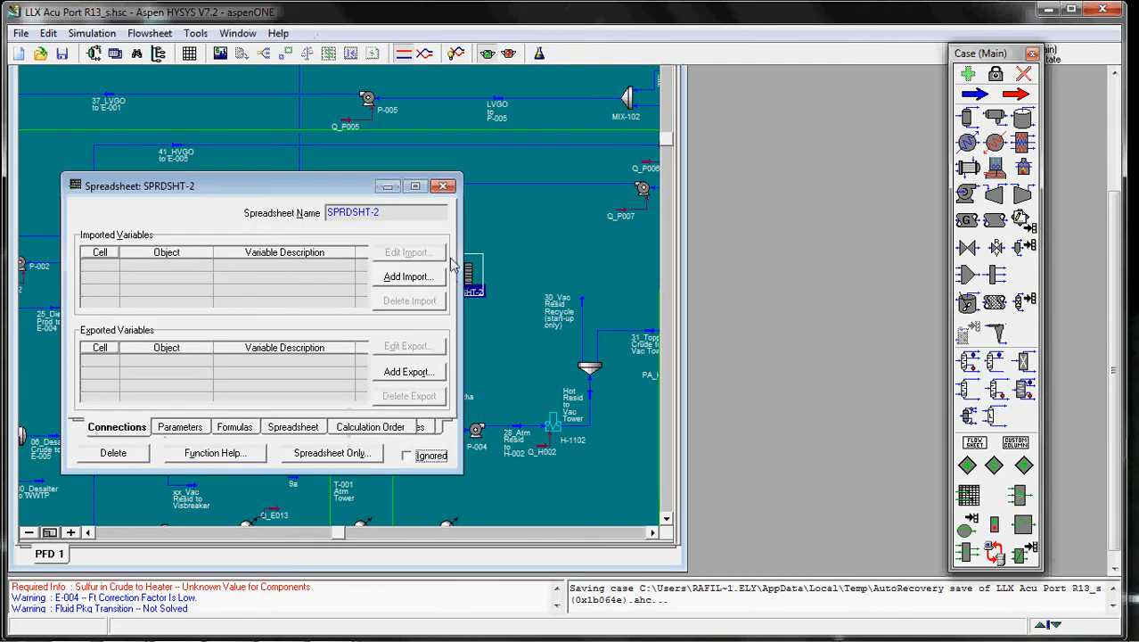
left_click(387, 215)
type("Calc")
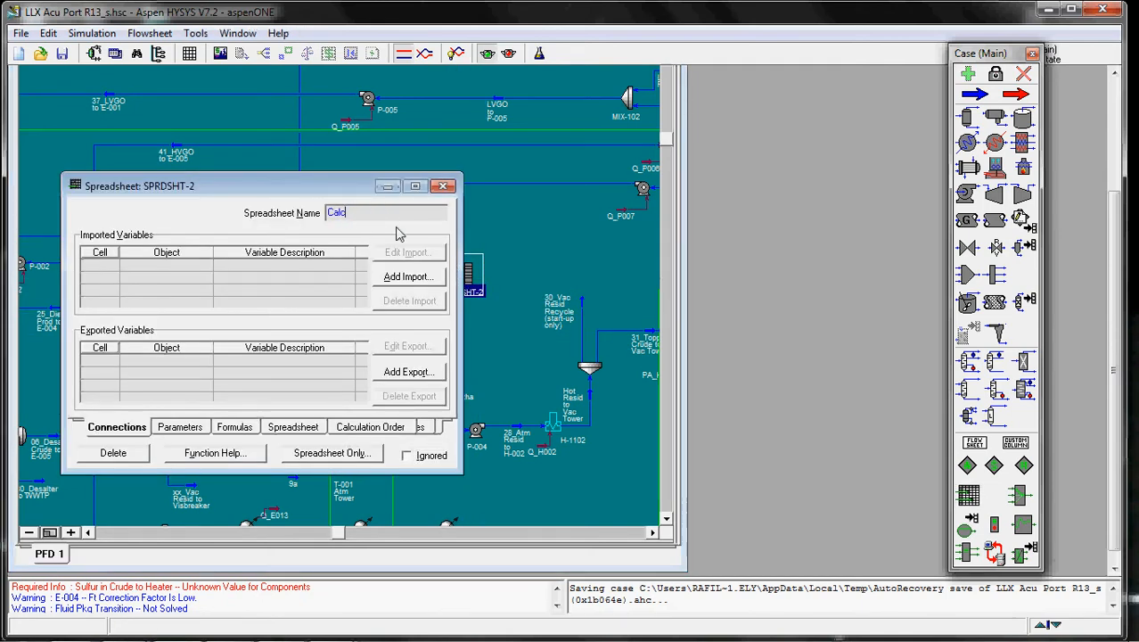
key("Return")
Set the Calc spreadsheet's size to 100 columns and 100 rows
left_click_drag(314, 186, 713, 147)
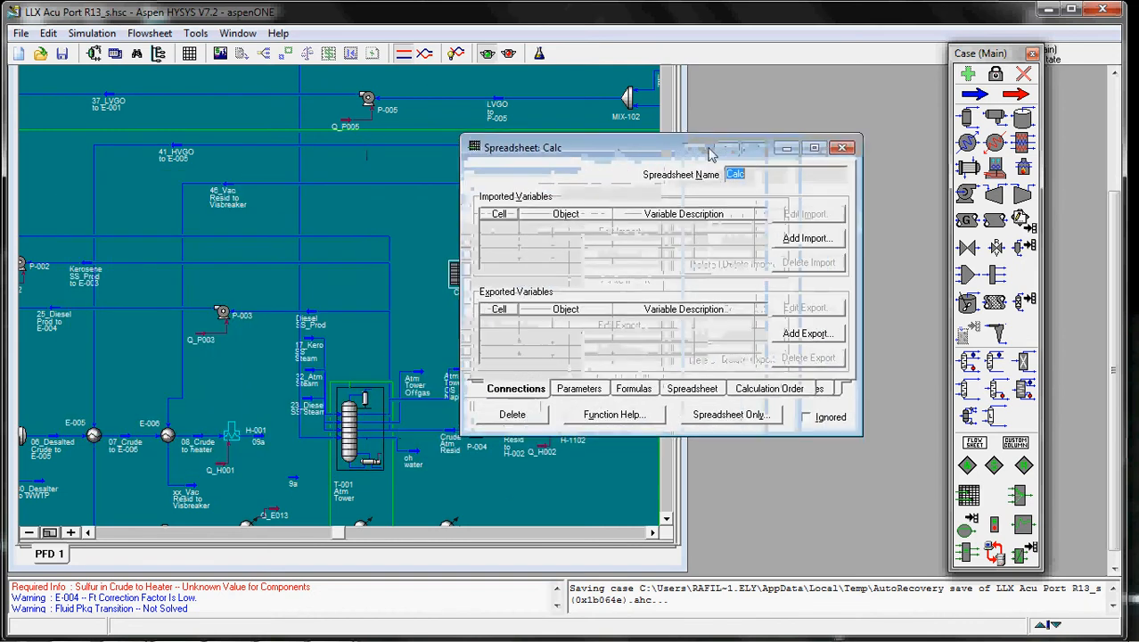
left_click(579, 388)
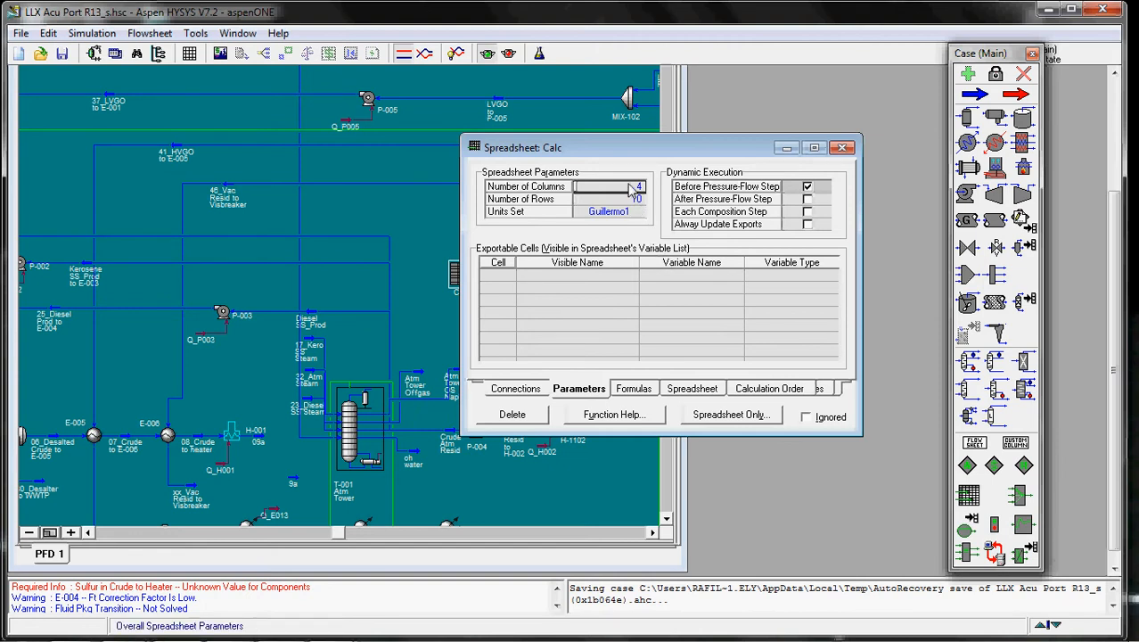
type("100")
left_click(626, 200)
type("100")
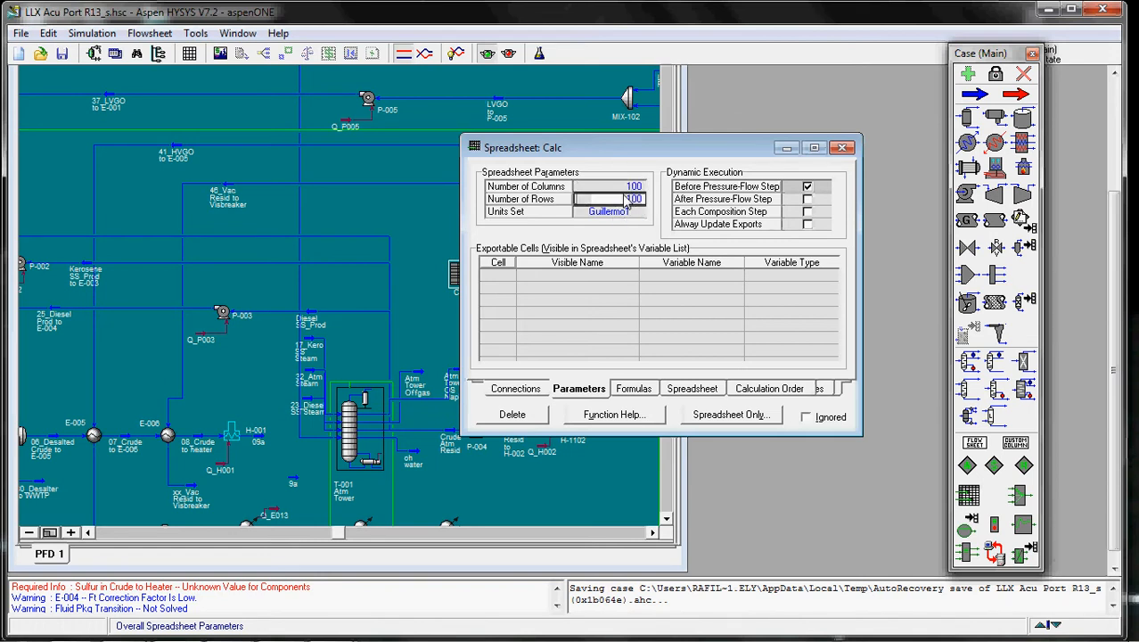
Reopen the 08_Crude to heater stream beside the Calc spreadsheet and close the object palette
left_click_drag(686, 153, 797, 142)
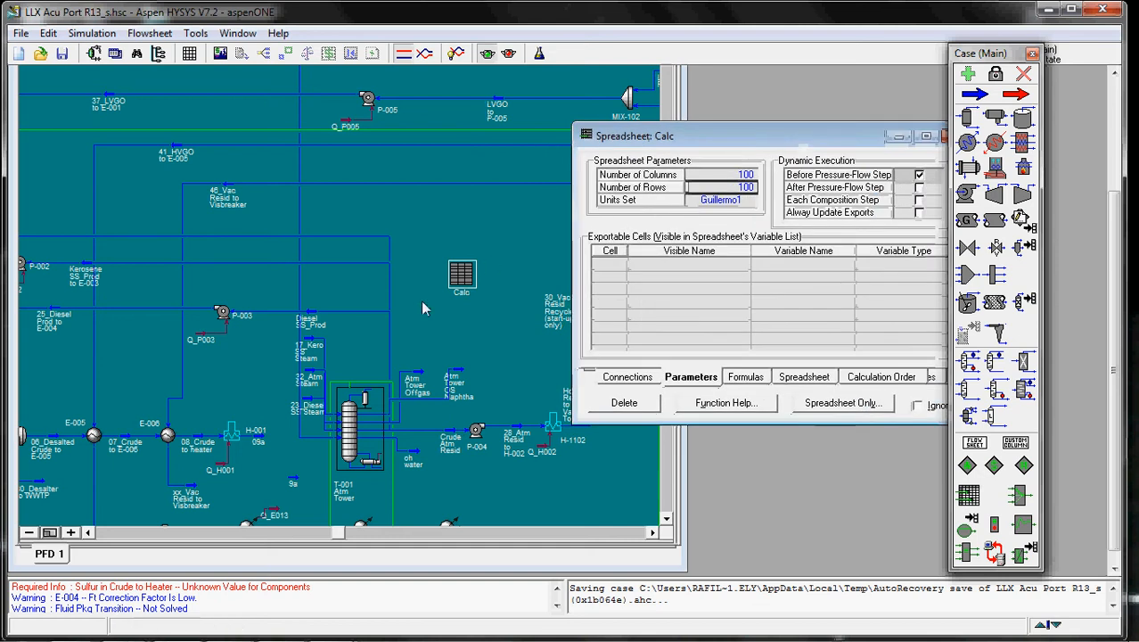
double_click(190, 445)
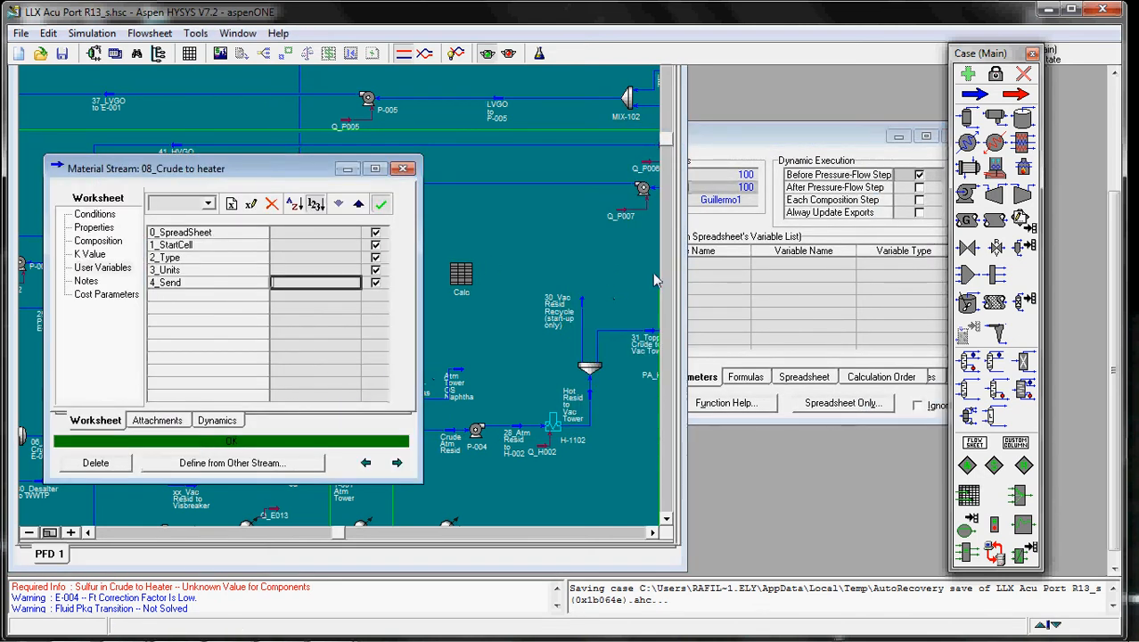
left_click_drag(766, 136, 682, 164)
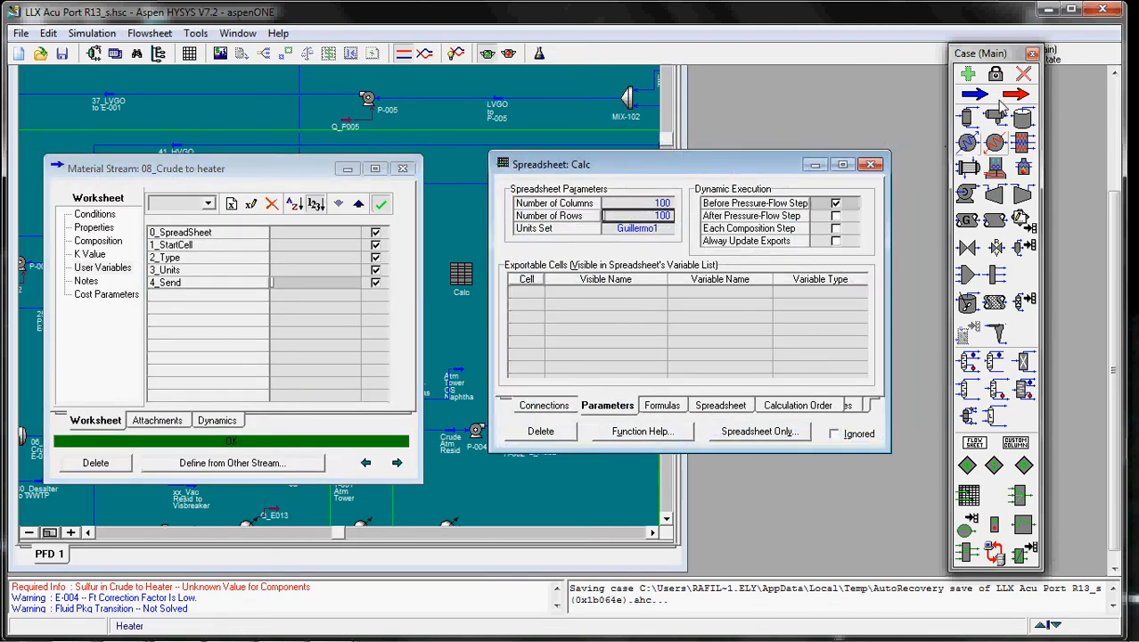
left_click(1030, 54)
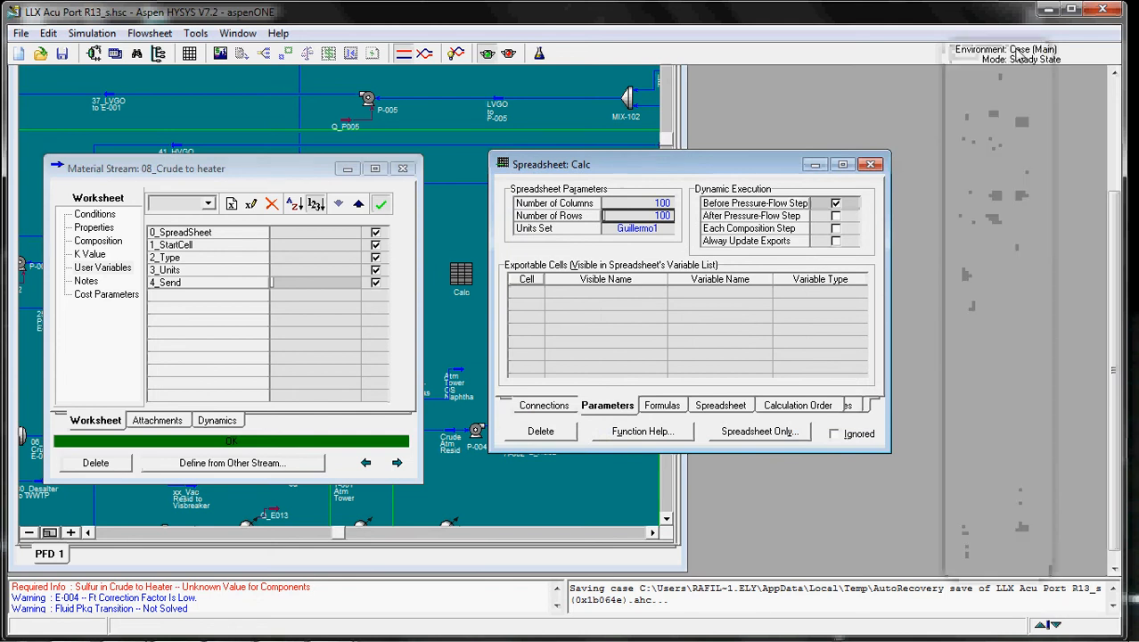
Check the spreadsheet's name in its connections and set the stream's 0_SpreadSheet variable to Calc
left_click(322, 234)
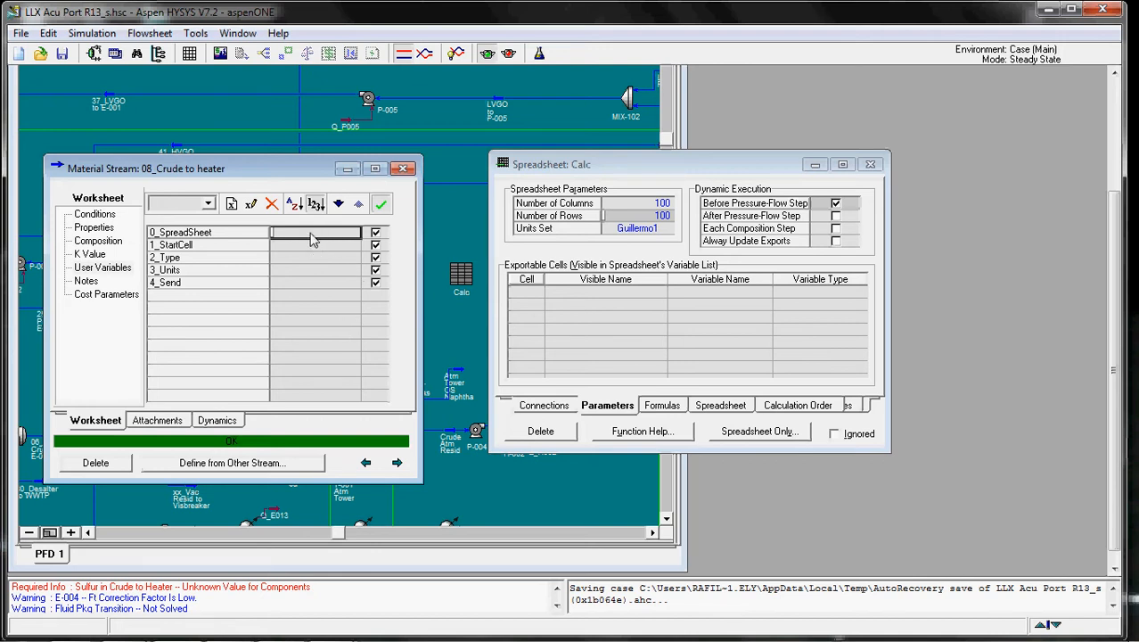
left_click(544, 406)
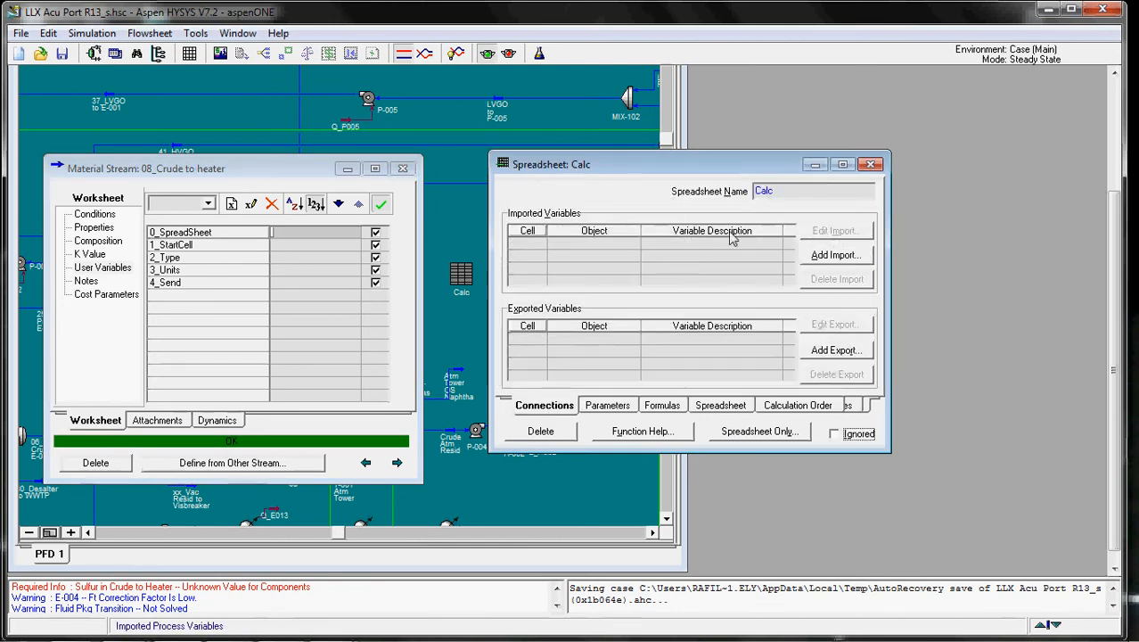
left_click(329, 234)
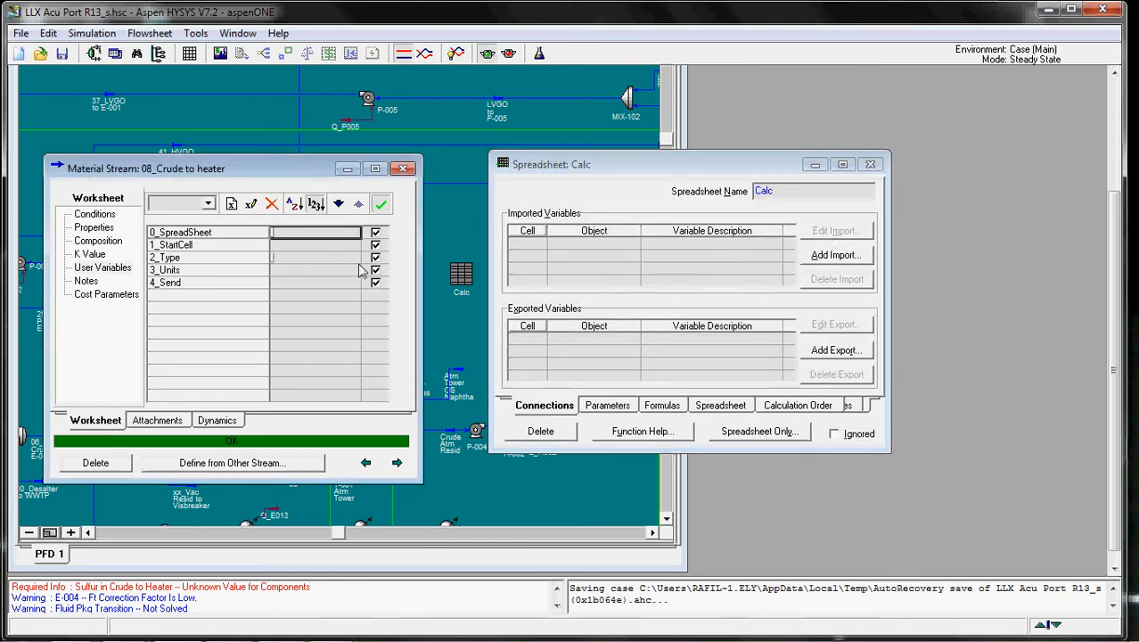
type("Calc")
key("Return")
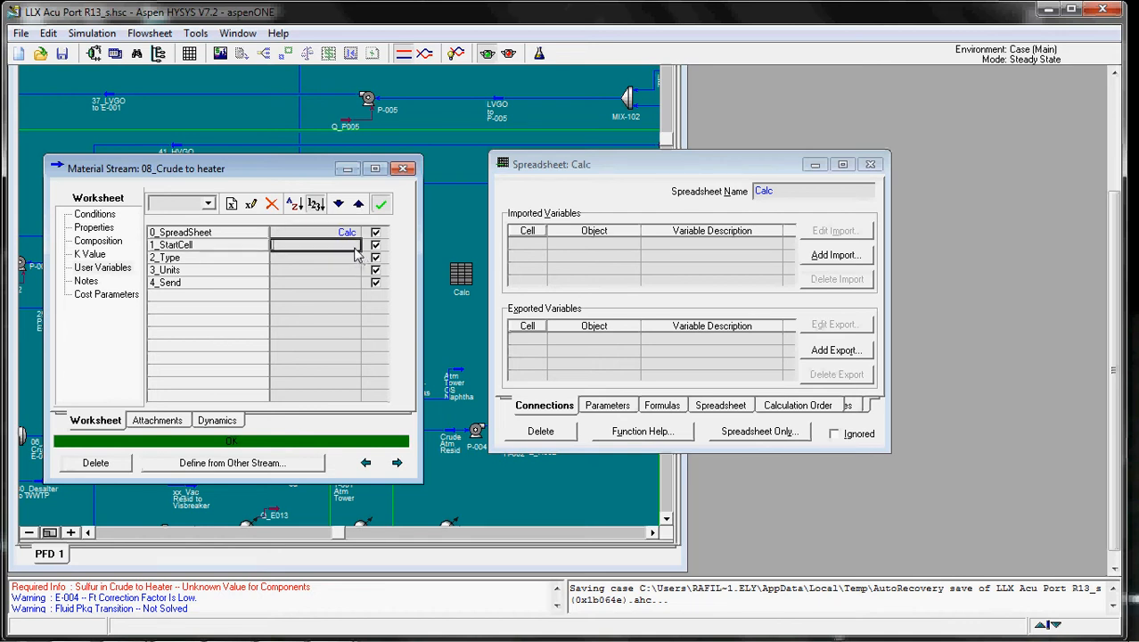
Show the Calc cell grid enlarged, pick B3 as the starting cell, and set the stream's 1_StartCell variable to B3
left_click(721, 410)
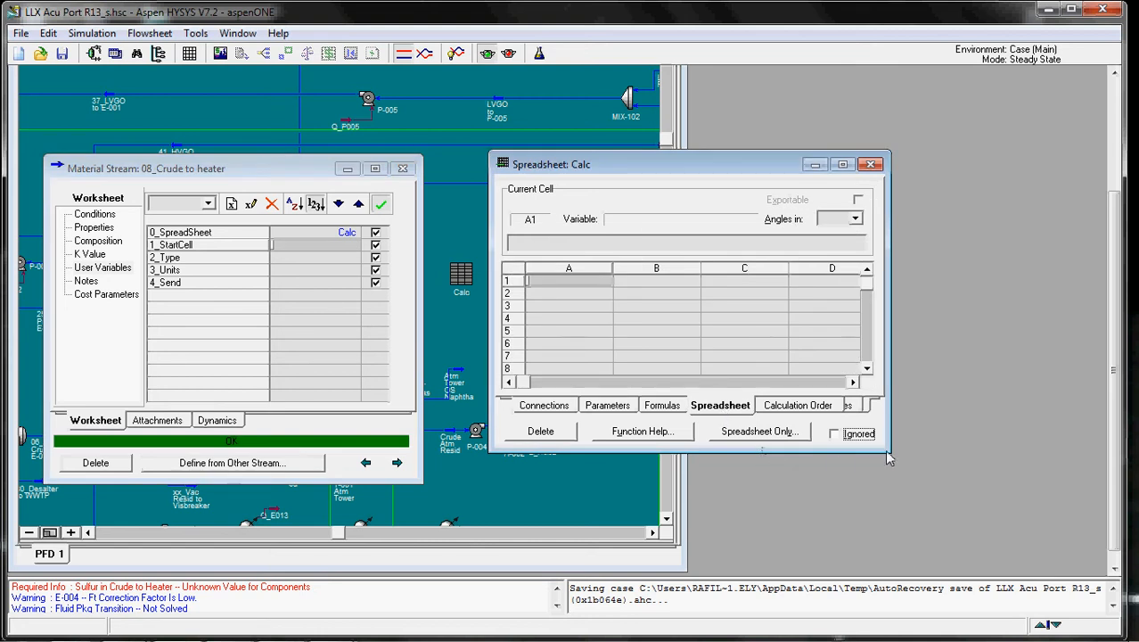
left_click_drag(889, 459, 996, 563)
left_click(649, 294)
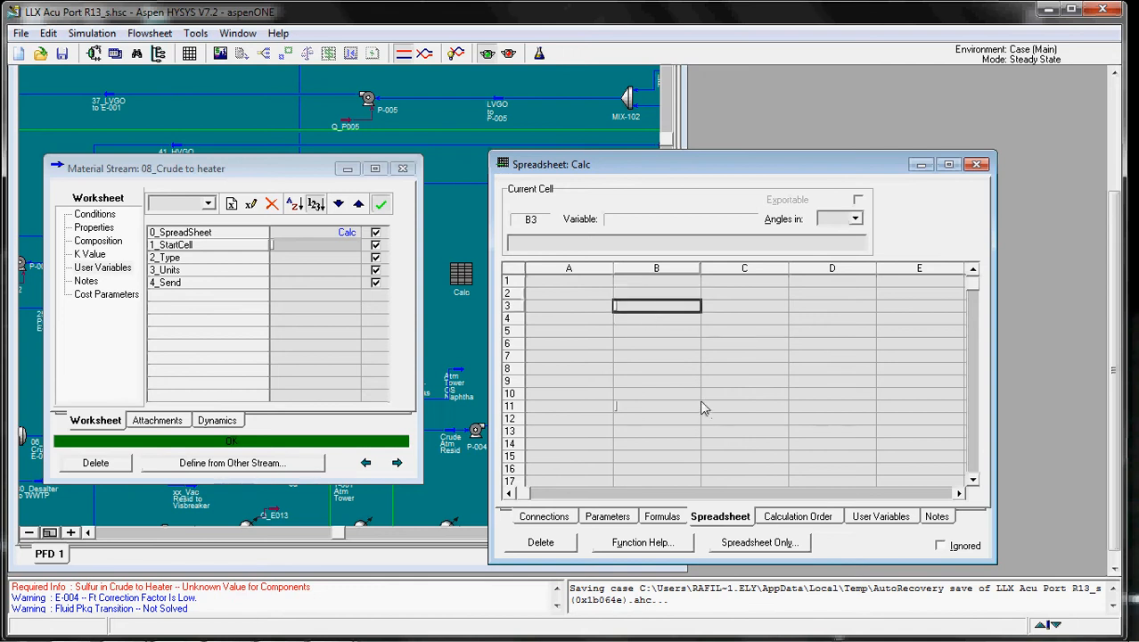
left_click(326, 245)
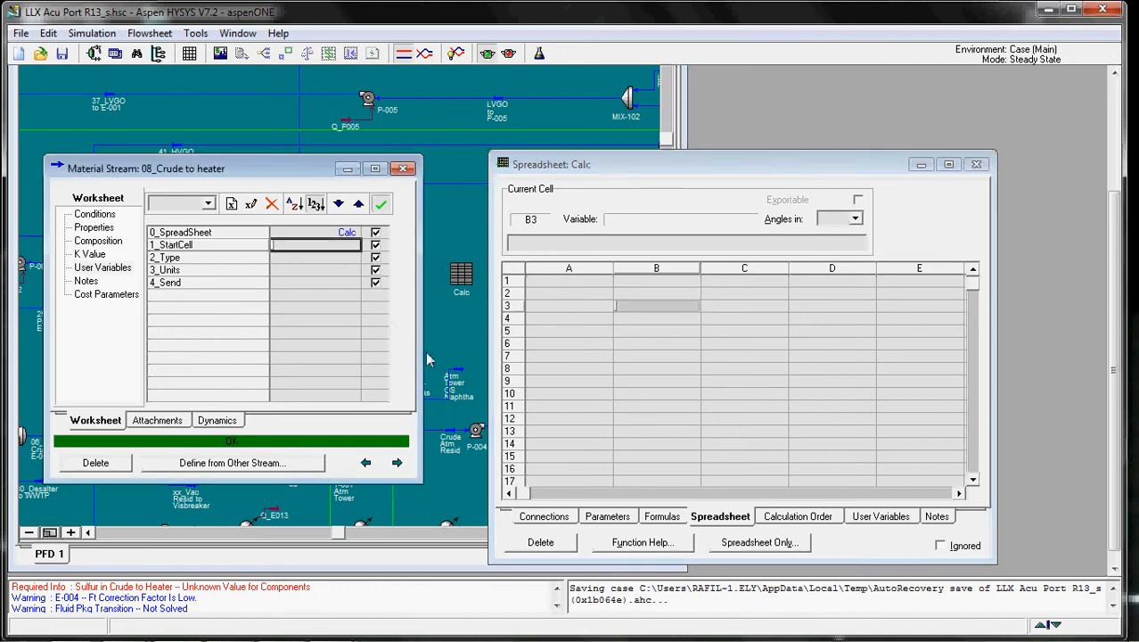
type("B3")
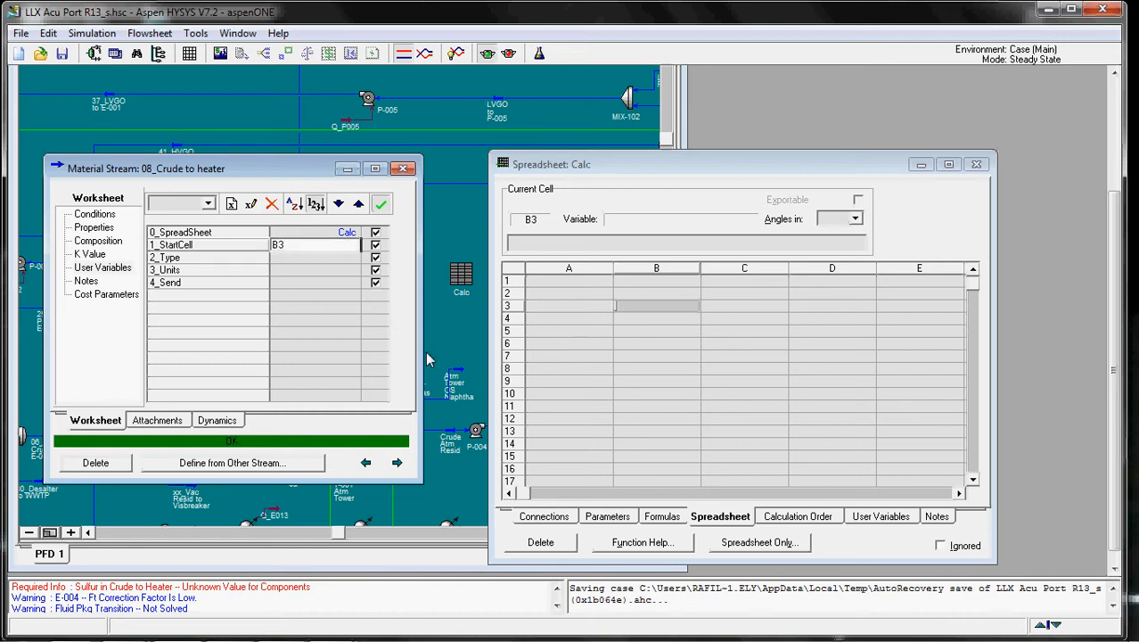
key("Return")
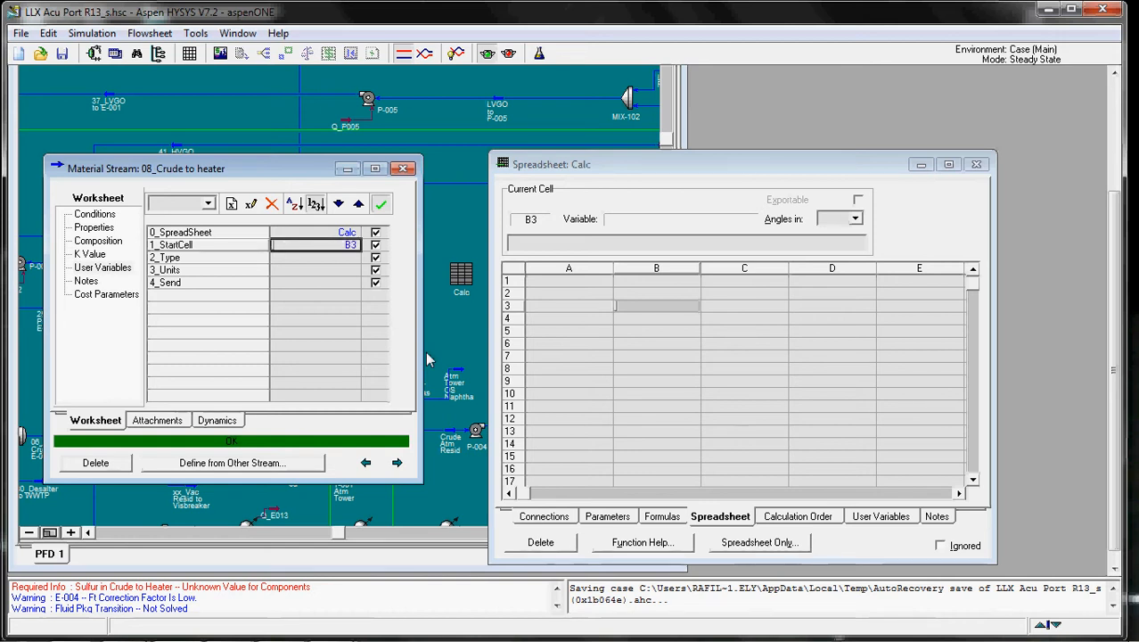
Try trans as the stream's 2_Type value and dismiss the list of accepted types
left_click(348, 257)
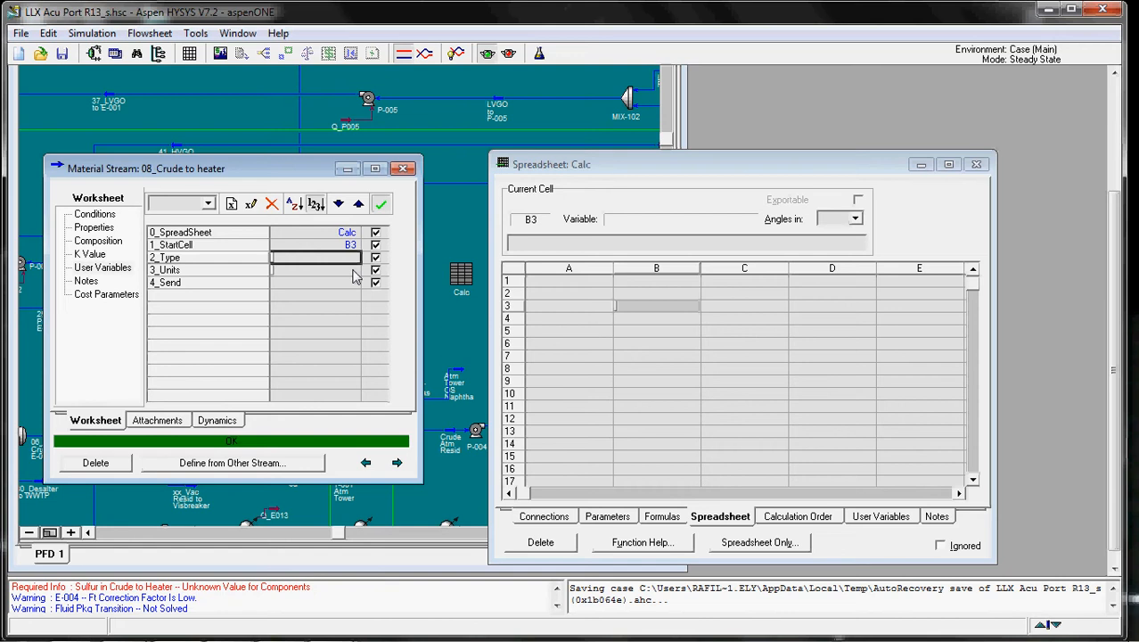
type("trans")
key("Return")
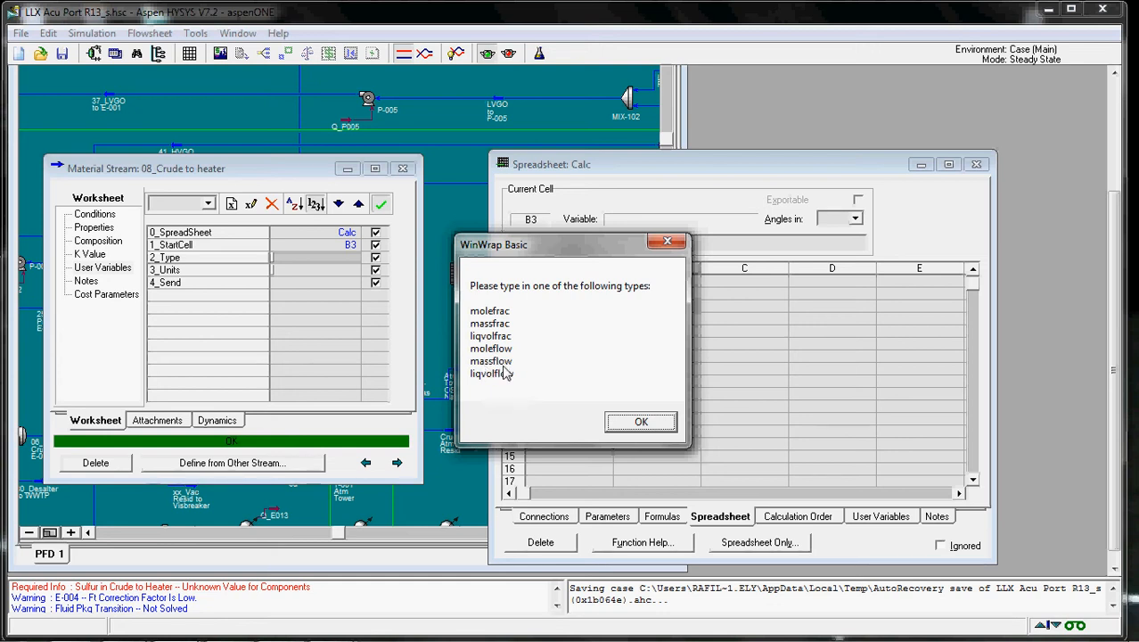
left_click(641, 421)
Set the stream's 2_Type variable to massflow and its 3_Units variable to lb/hr
type("mass")
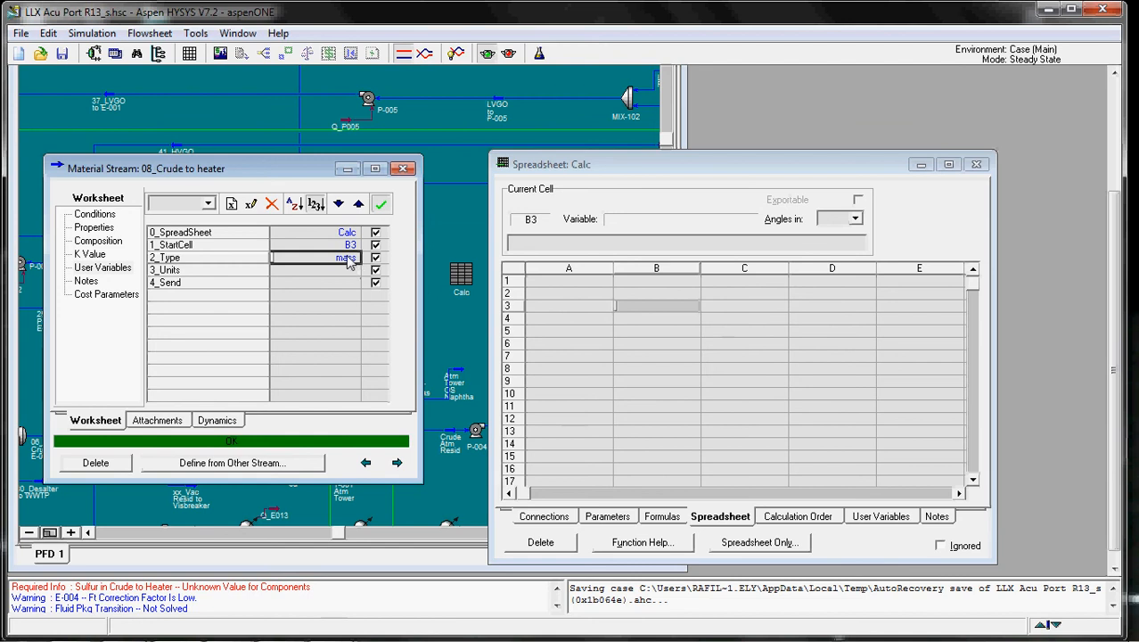
type("massflo")
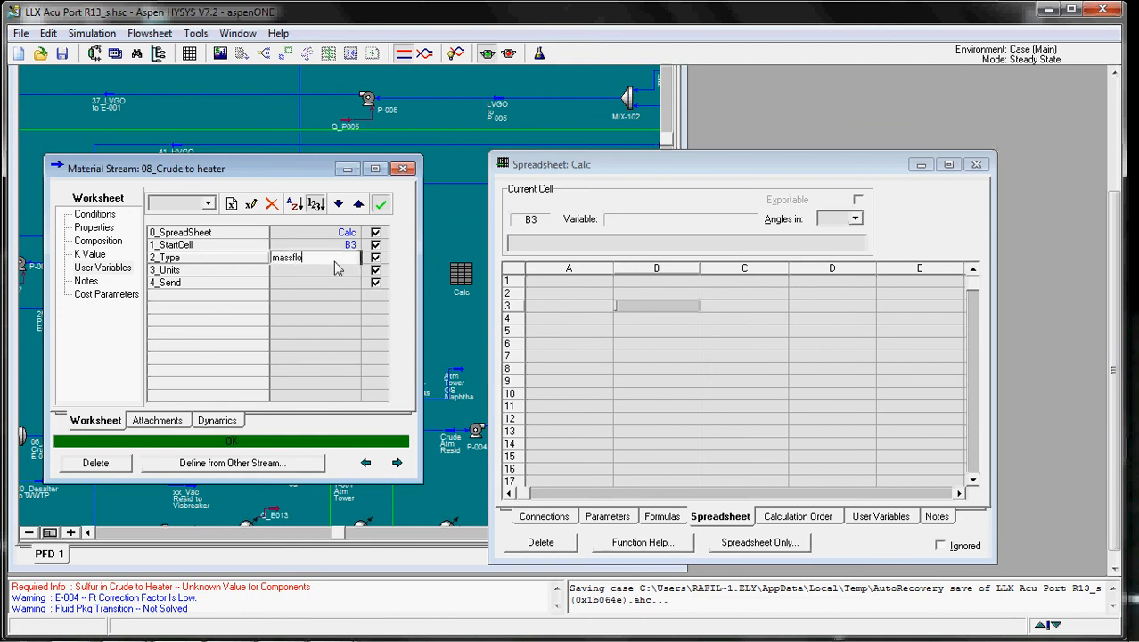
type("w")
key("Return")
left_click(330, 272)
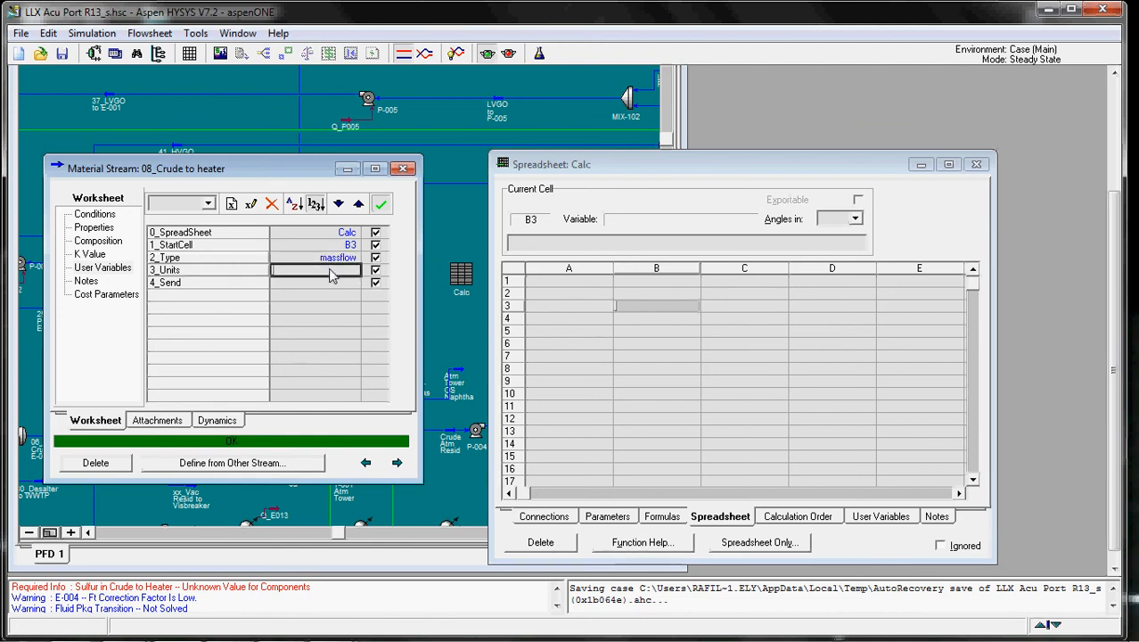
type("lb/hr")
key("Return")
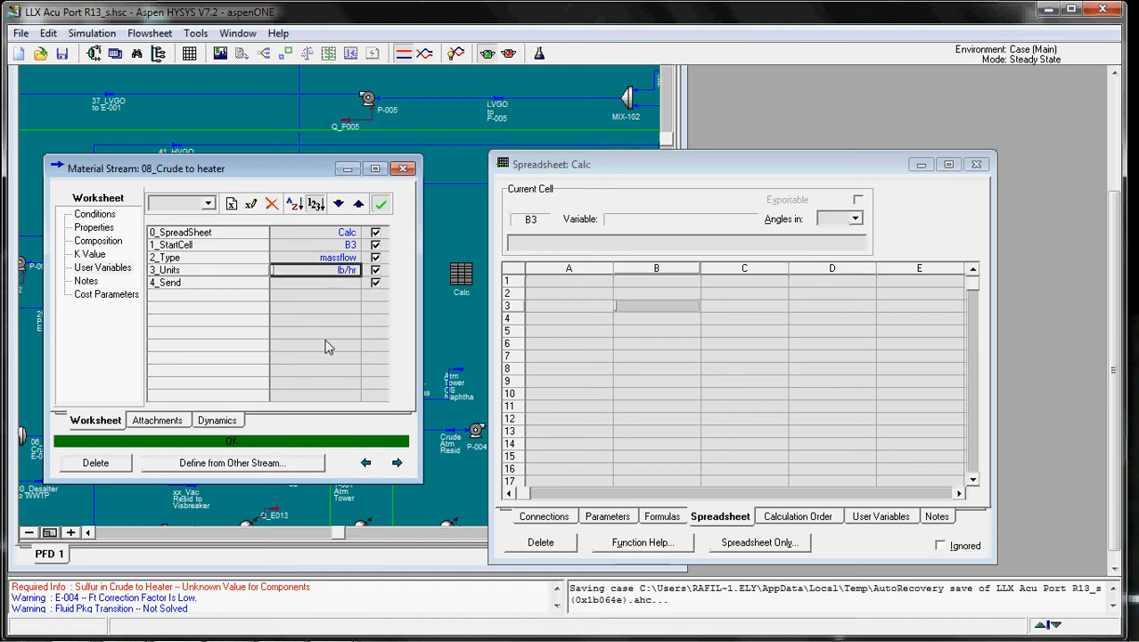
Arrange the Calc spreadsheet, the narrowed flowsheet and the 08_Crude to heater stream window side by side, keeping exchanger E-006 visible
left_click_drag(624, 169, 798, 142)
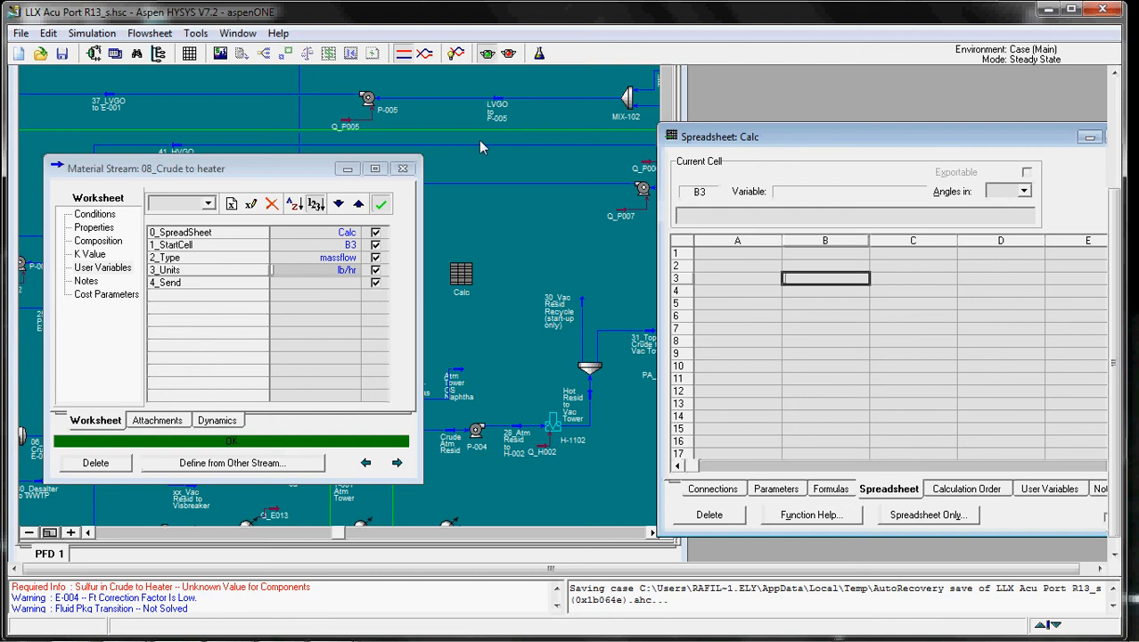
left_click_drag(287, 166, 570, 211)
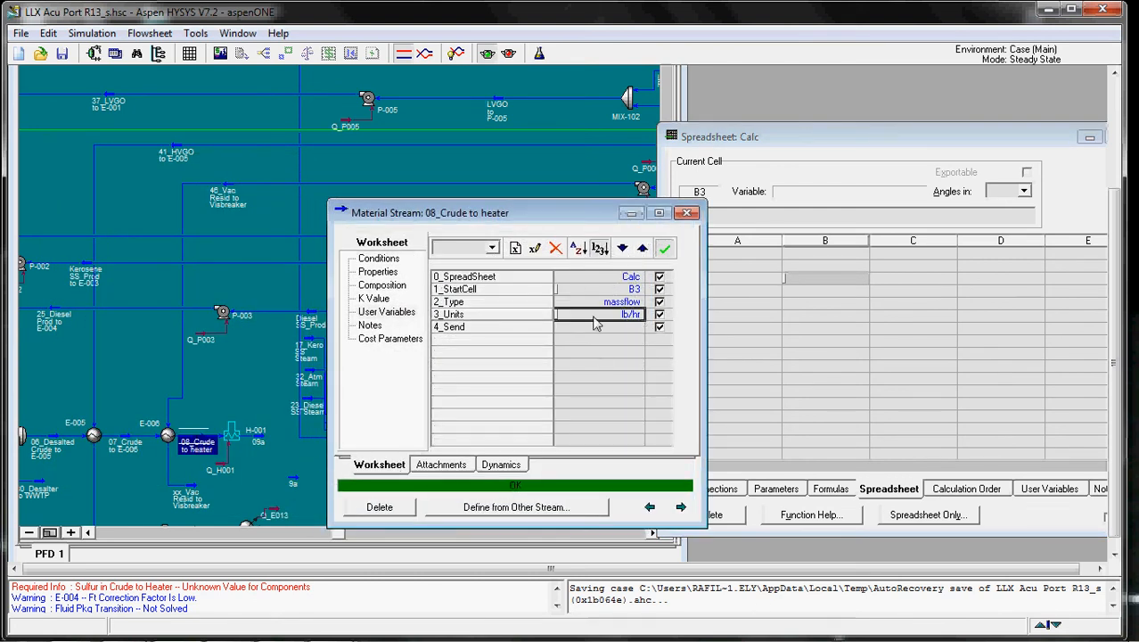
left_click_drag(563, 223, 597, 239)
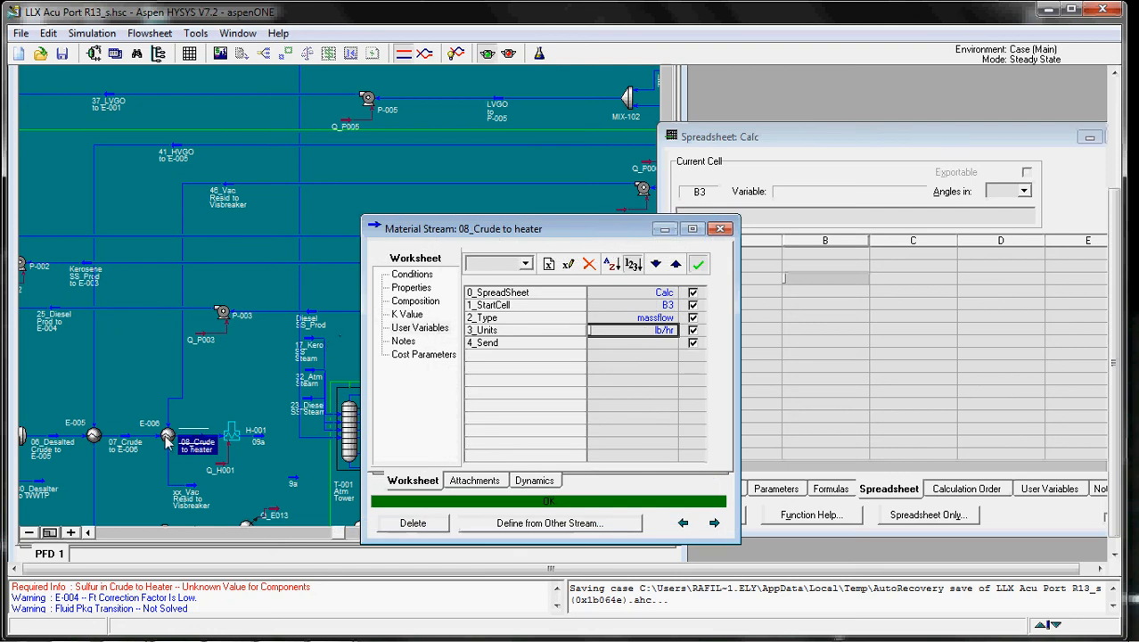
left_click_drag(481, 229, 491, 251)
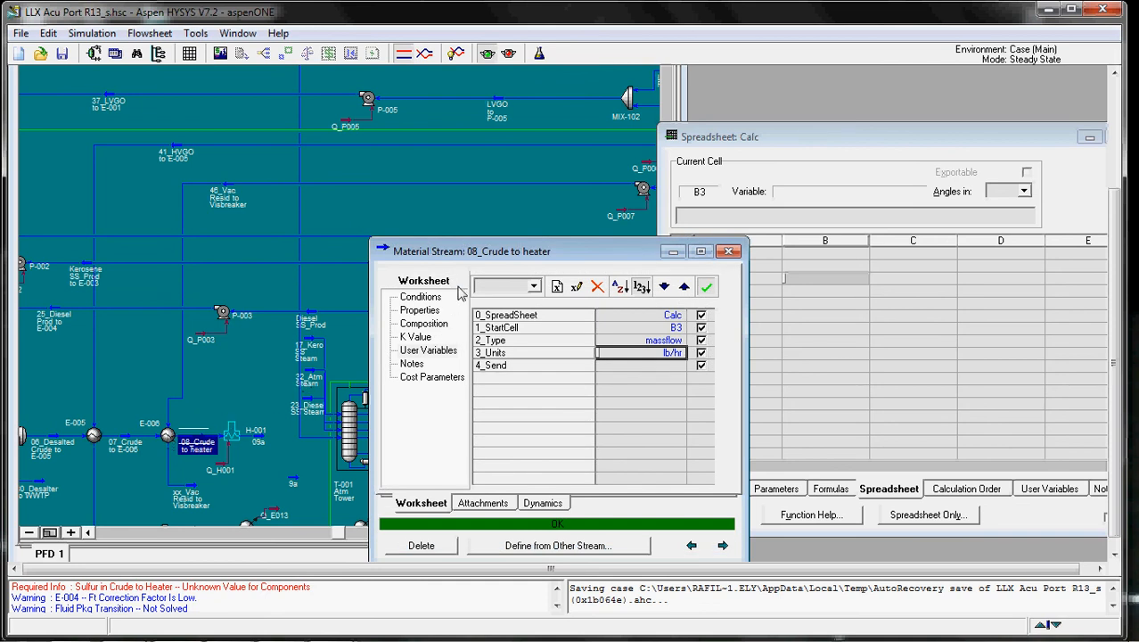
left_click_drag(475, 252, 488, 281)
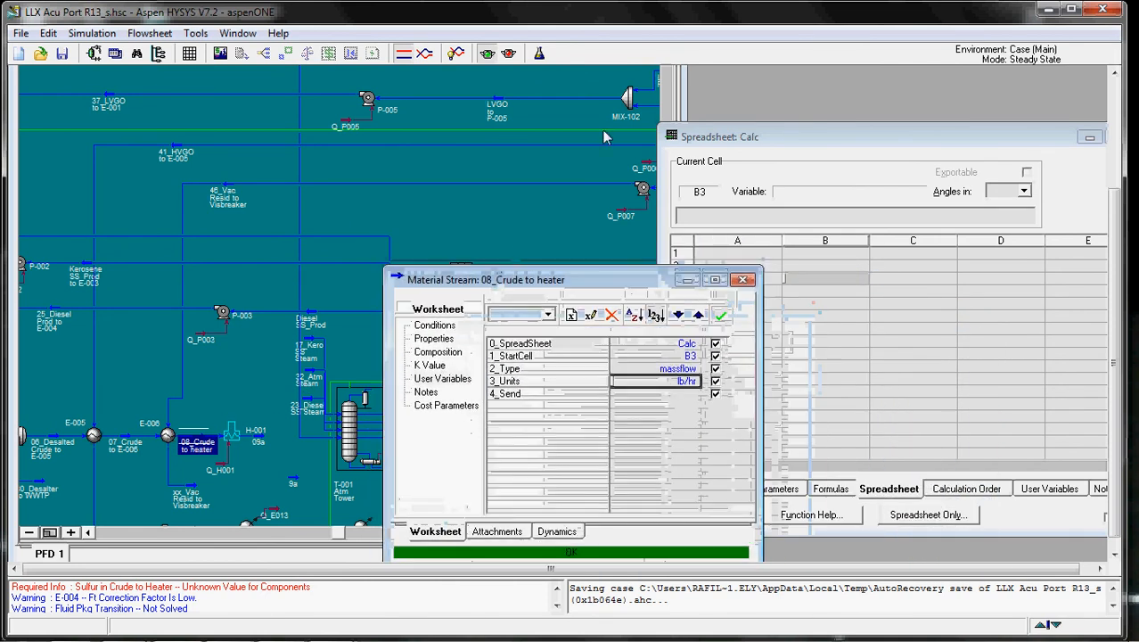
left_click_drag(686, 116, 410, 134)
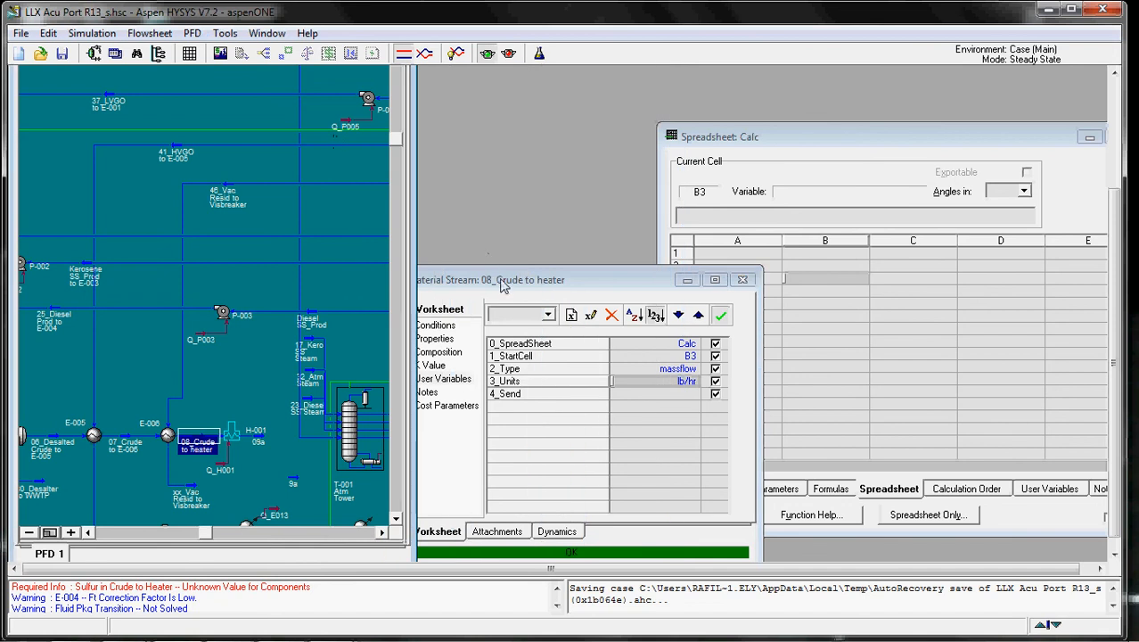
left_click_drag(503, 284, 451, 168)
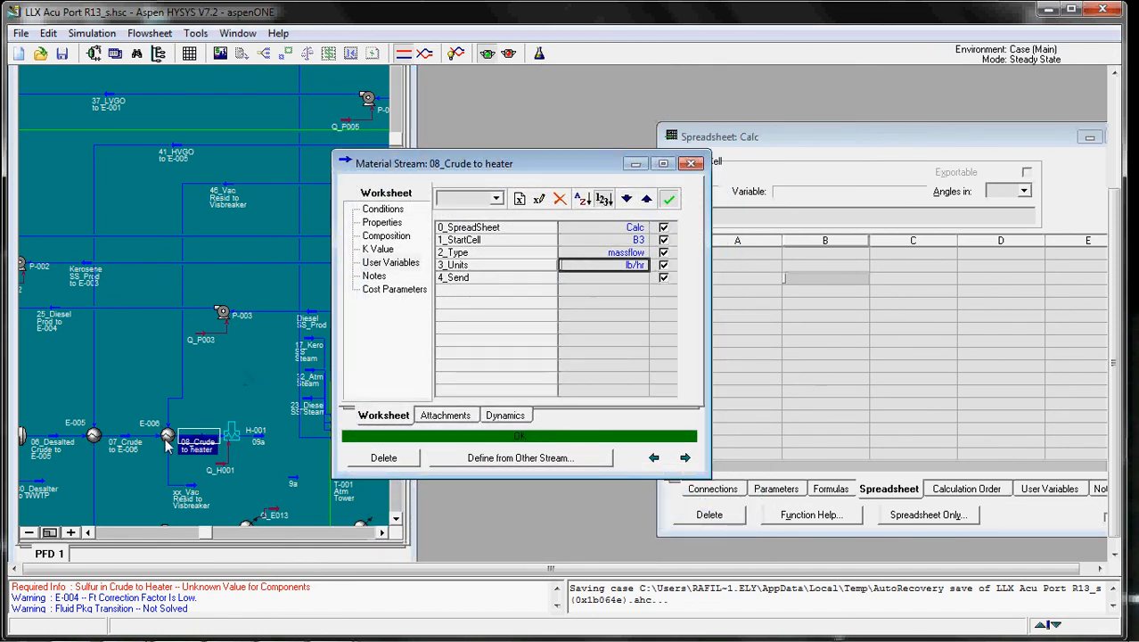
Set the shell-side Delta P in heat exchanger E-006's design parameters to 2.99 psi and dismiss the solver message
double_click(167, 438)
left_click(134, 146)
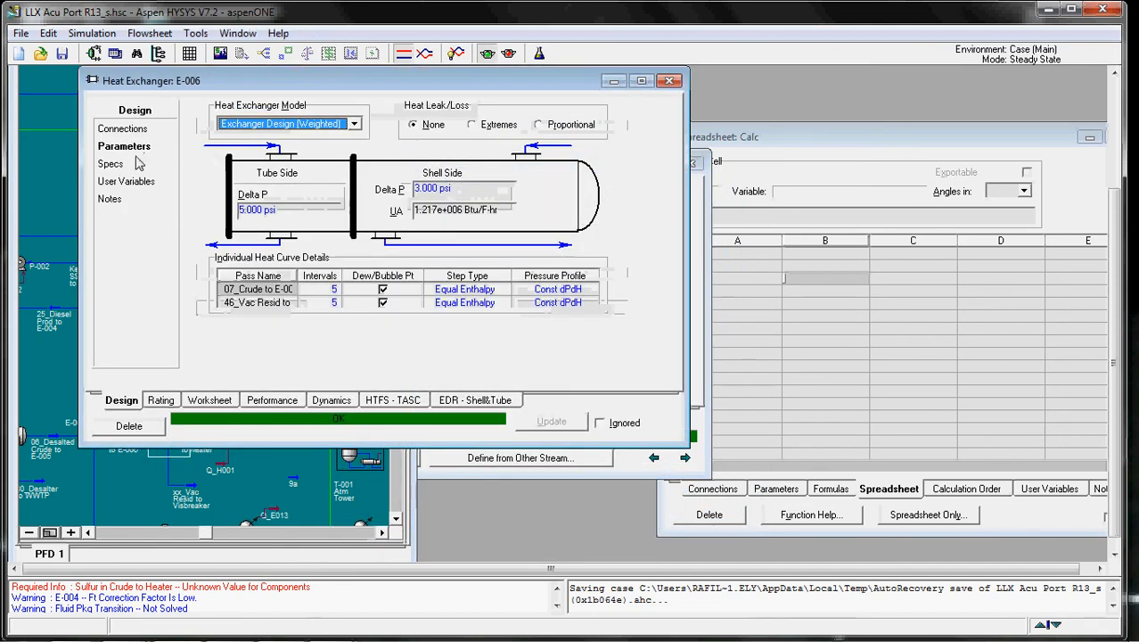
left_click(452, 189)
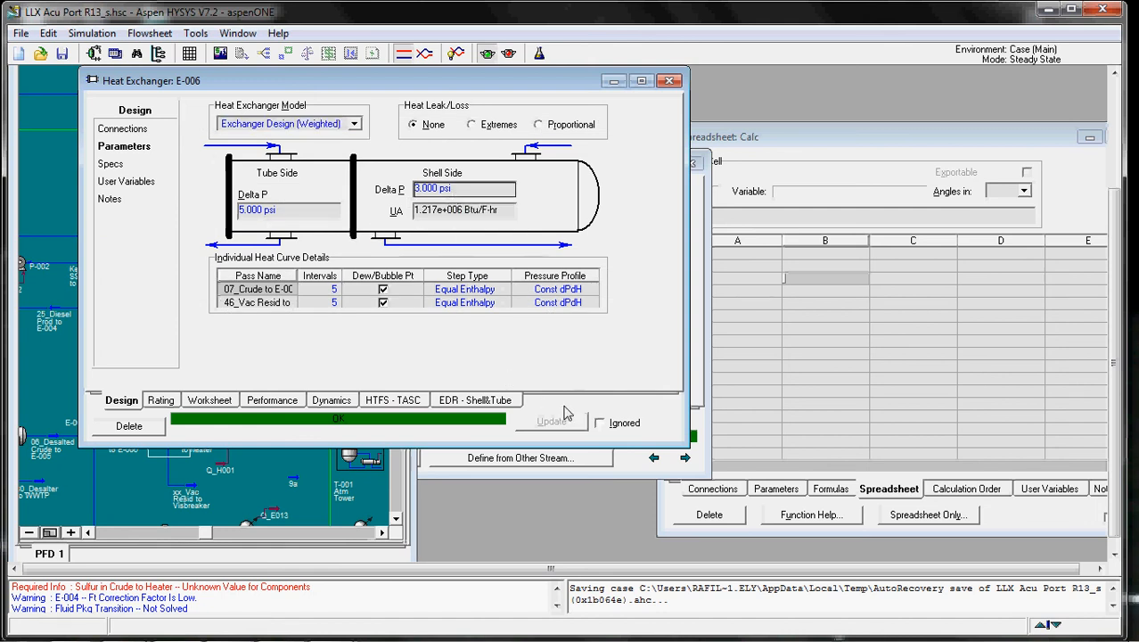
type("2")
type(".95")
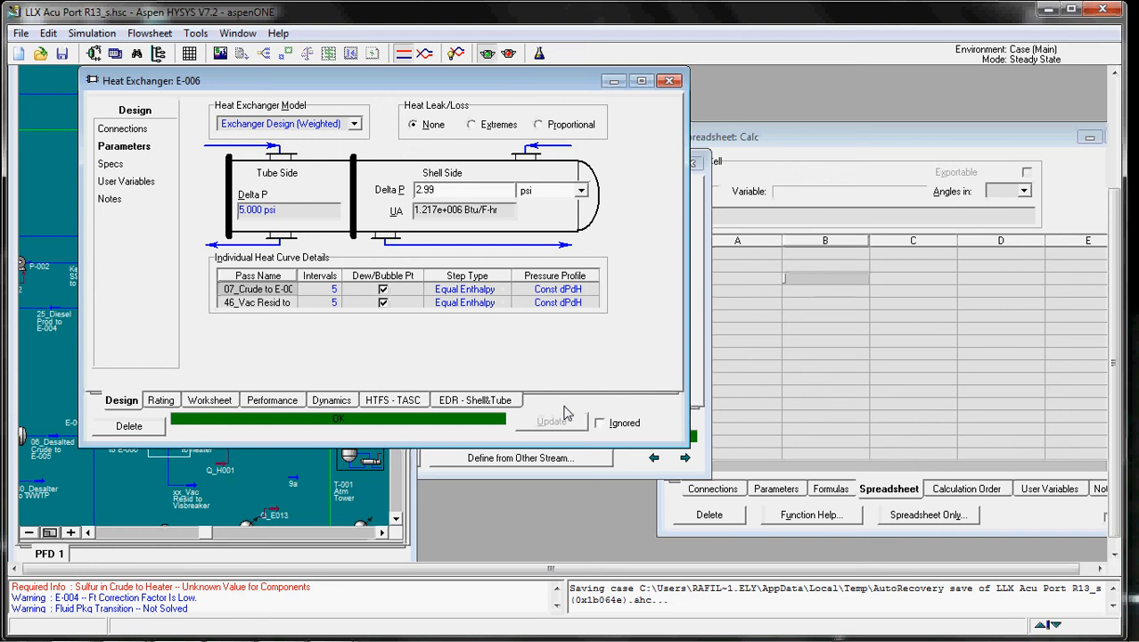
key("Return")
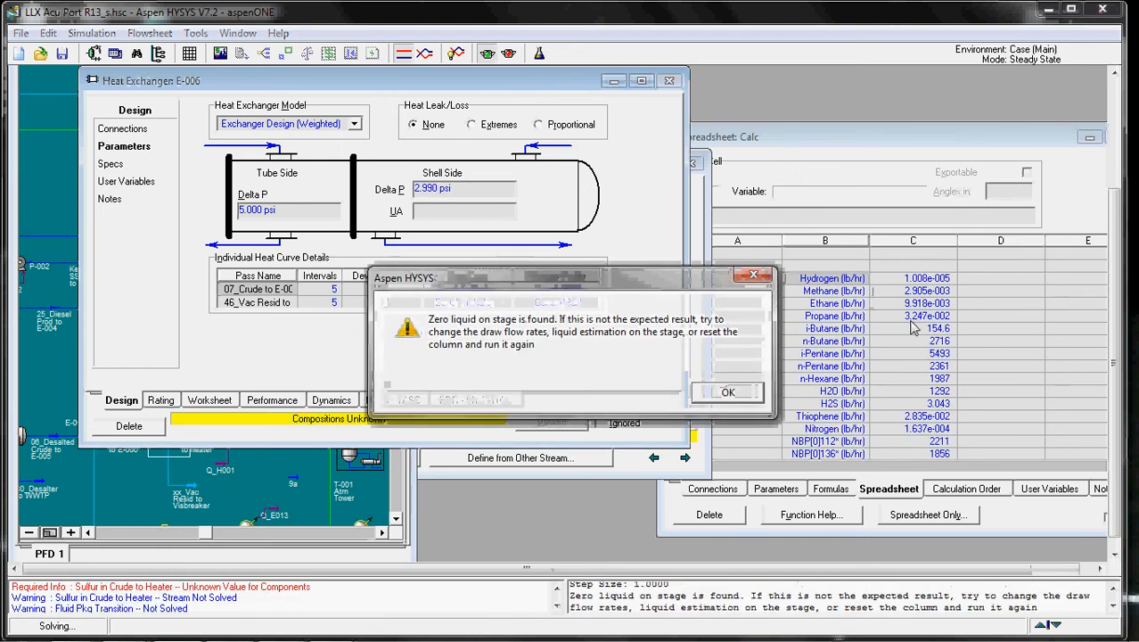
left_click(728, 392)
left_click(728, 393)
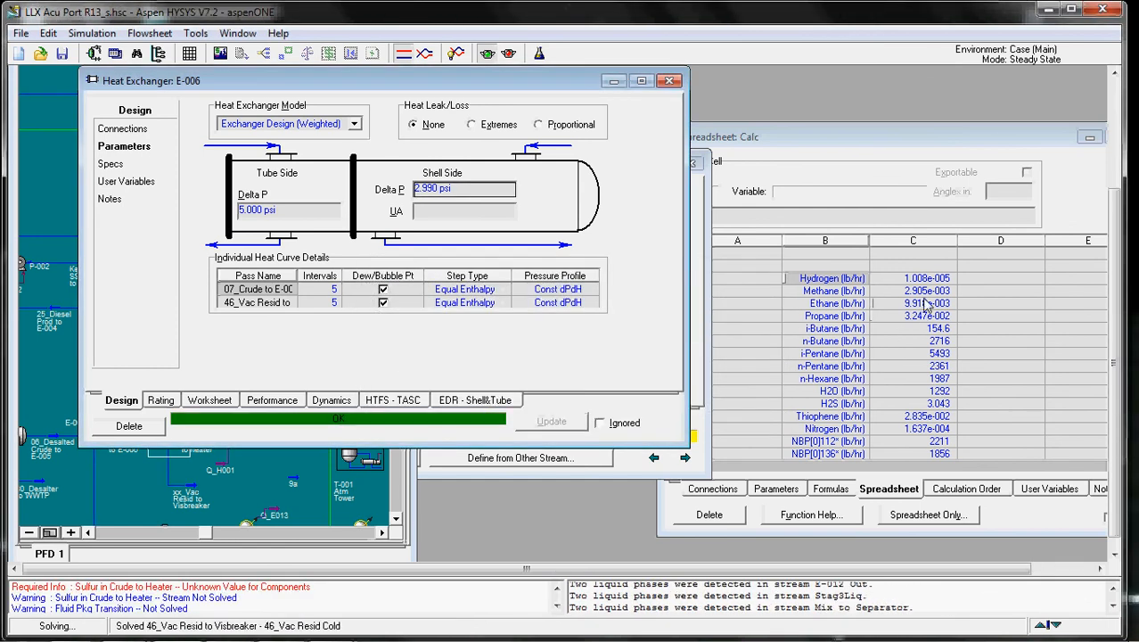
Examine the component mass flows sent to the Calc spreadsheet and the 08_Crude to heater stream's 4_Send variable
left_click(698, 191)
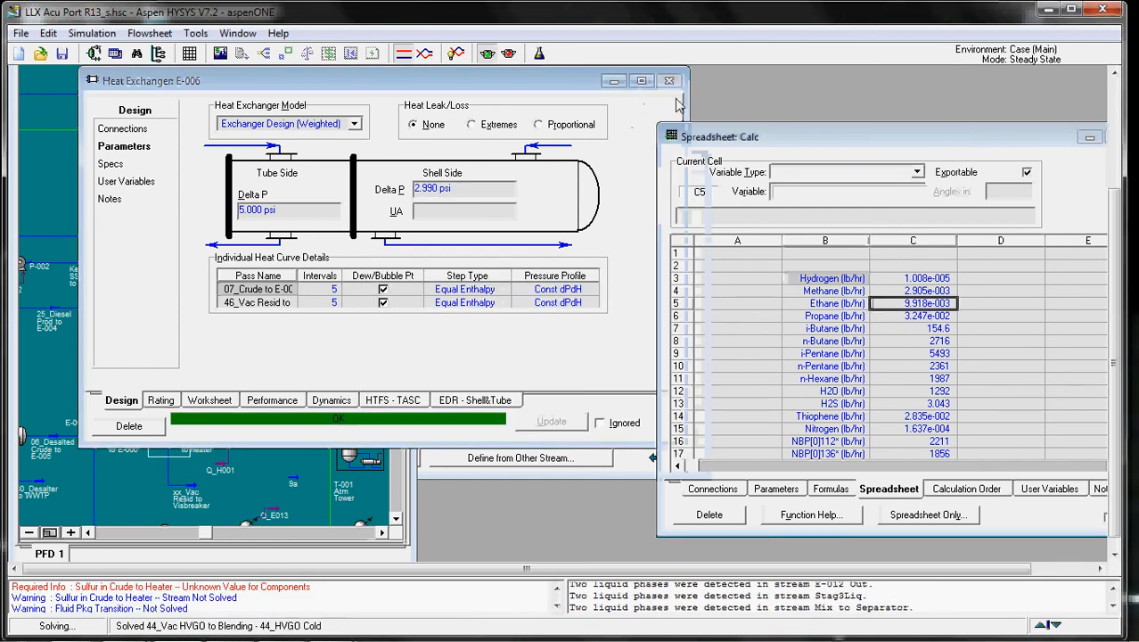
left_click(673, 87)
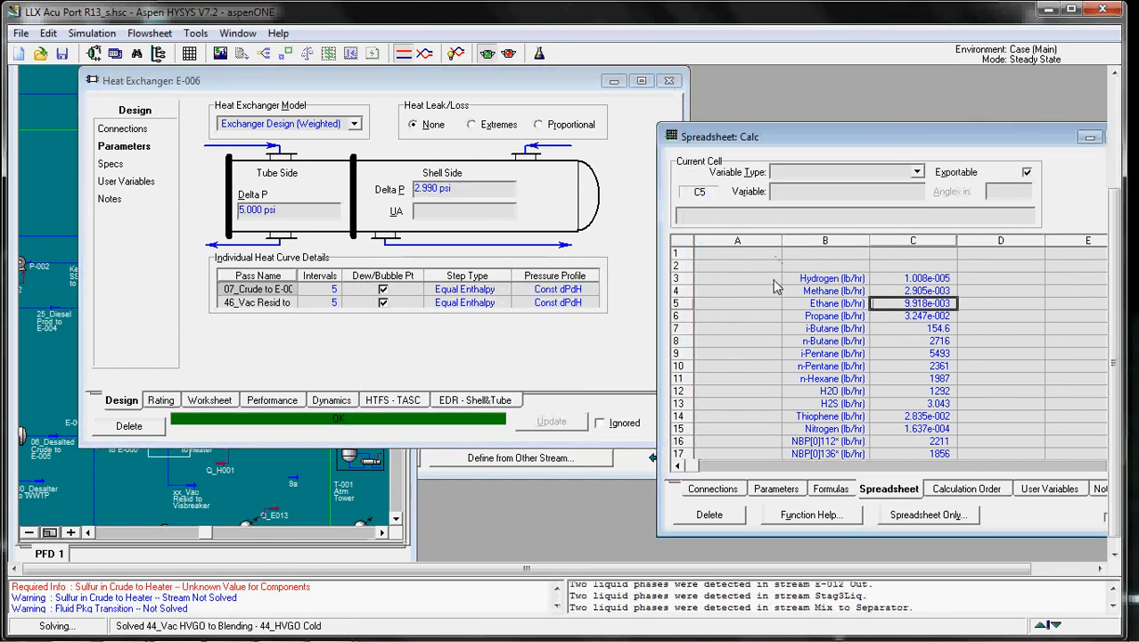
left_click(627, 473)
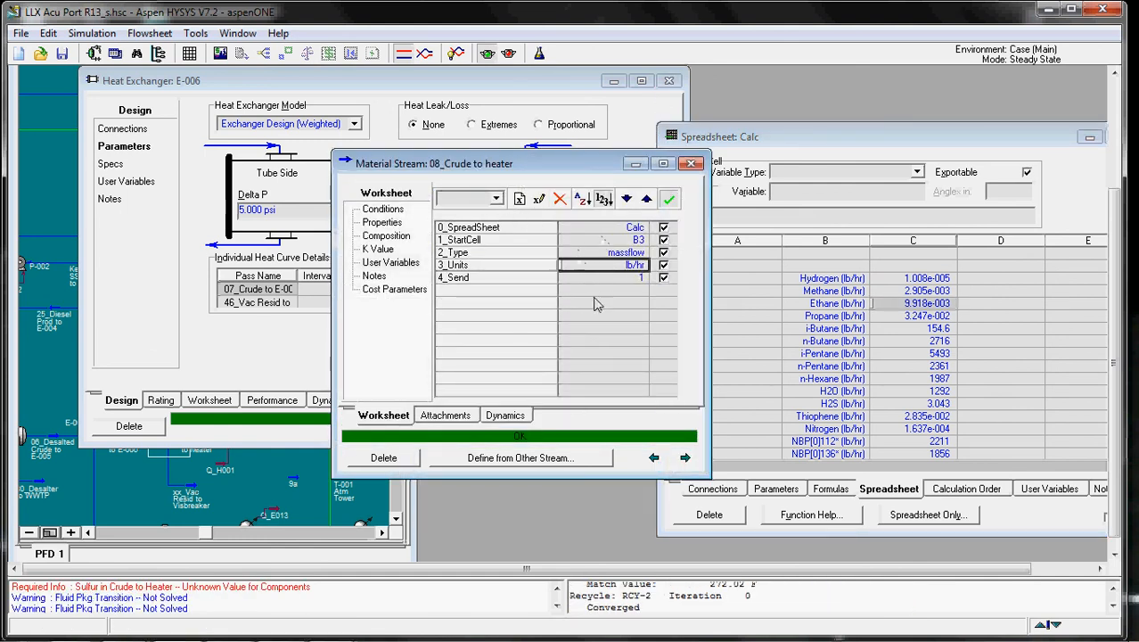
left_click(924, 405)
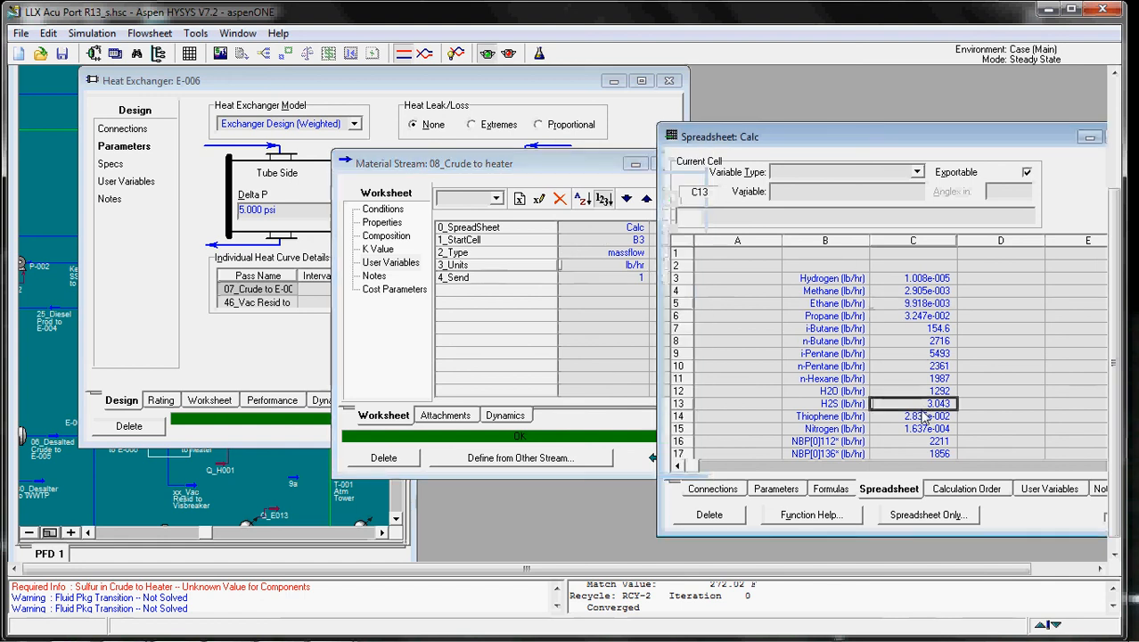